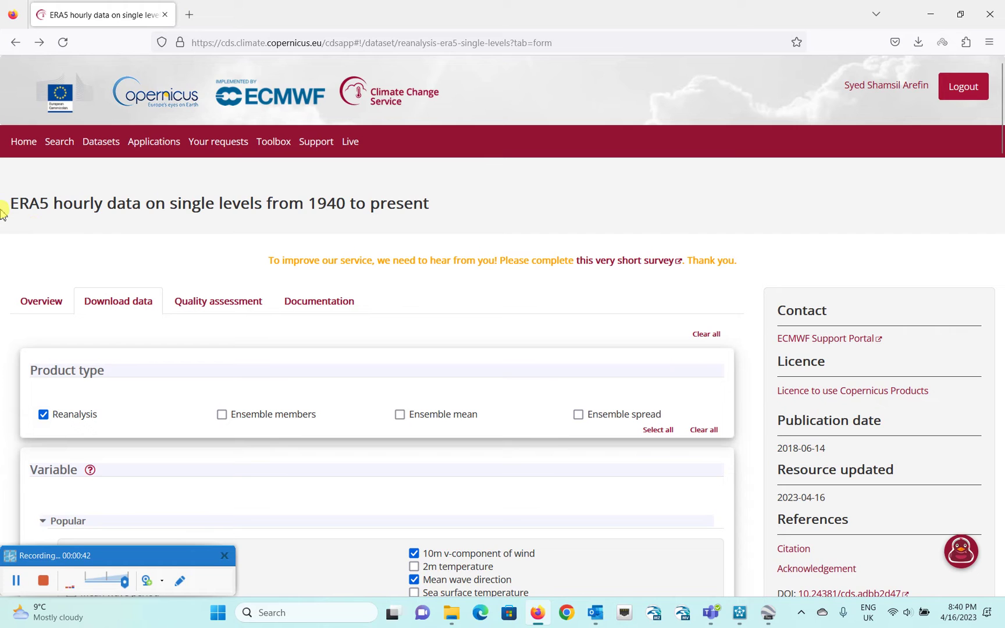
Step: Review the product type, variable, year and month selections in the ERA5 single-levels download form
scroll(1, 213, down, 2)
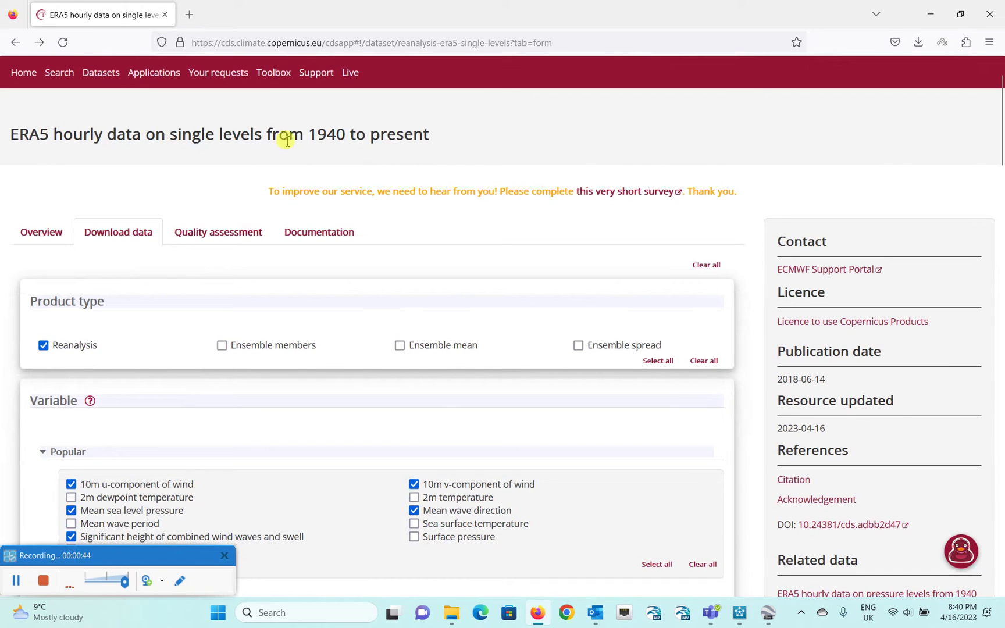
scroll(2, 218, down, 7)
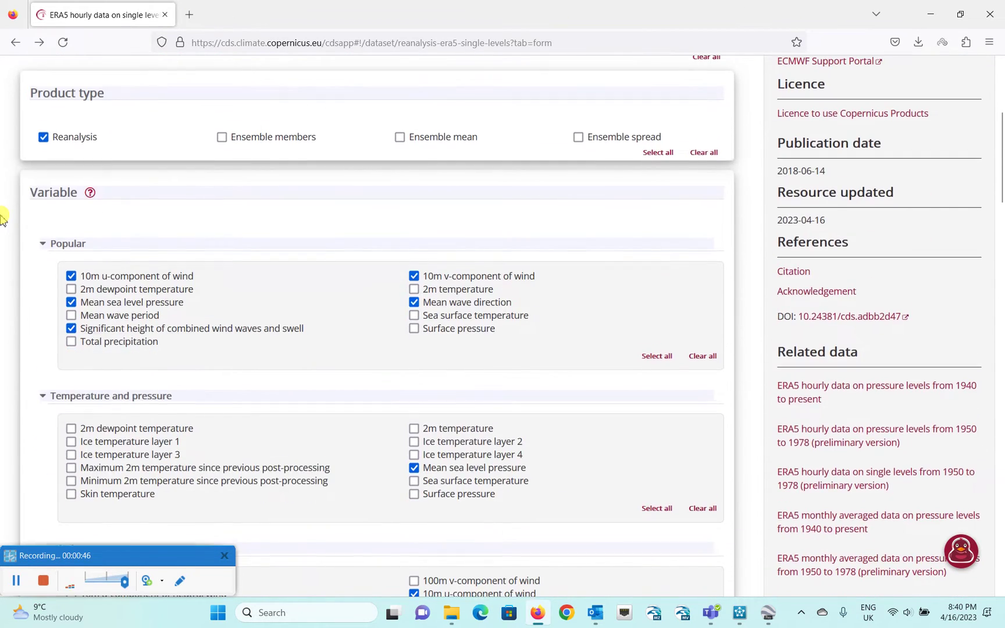
scroll(2, 218, down, 9)
scroll(3, 218, up, 5)
scroll(2, 218, up, 9)
scroll(2, 218, down, 20)
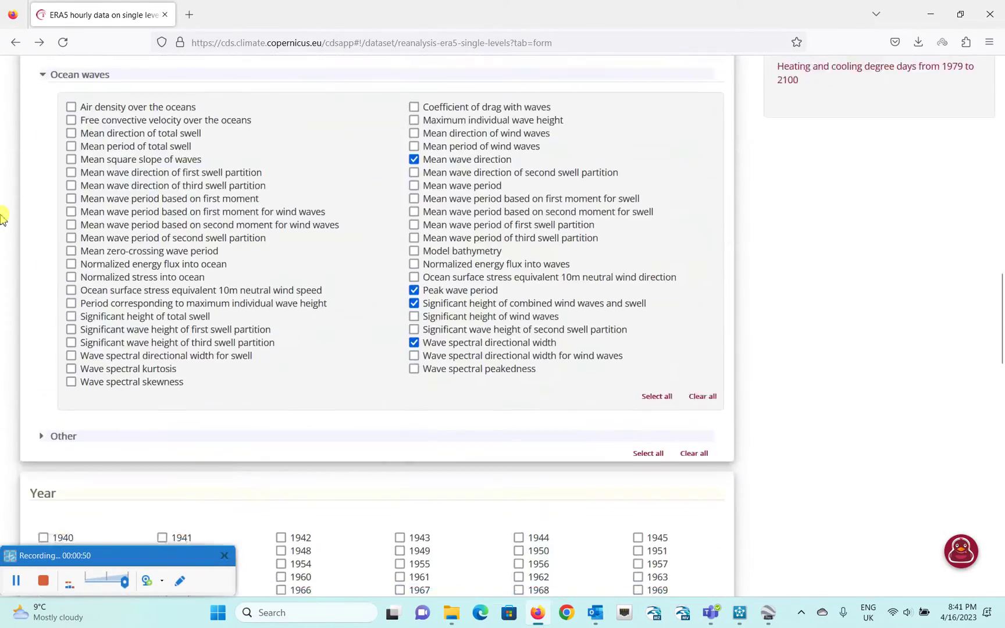
scroll(3, 218, up, 1)
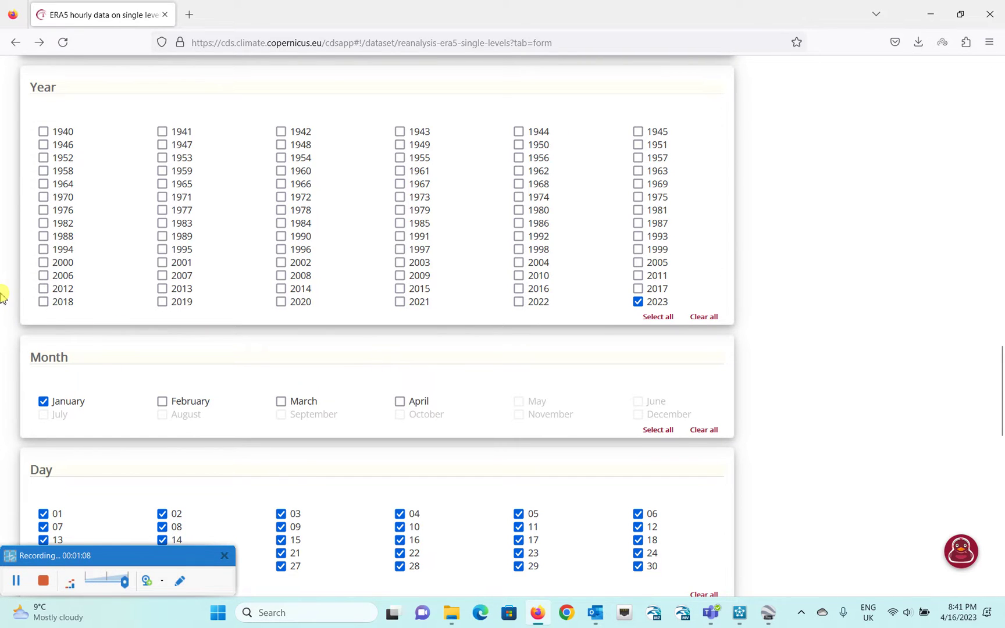
scroll(3, 294, up, 5)
scroll(3, 294, up, 20)
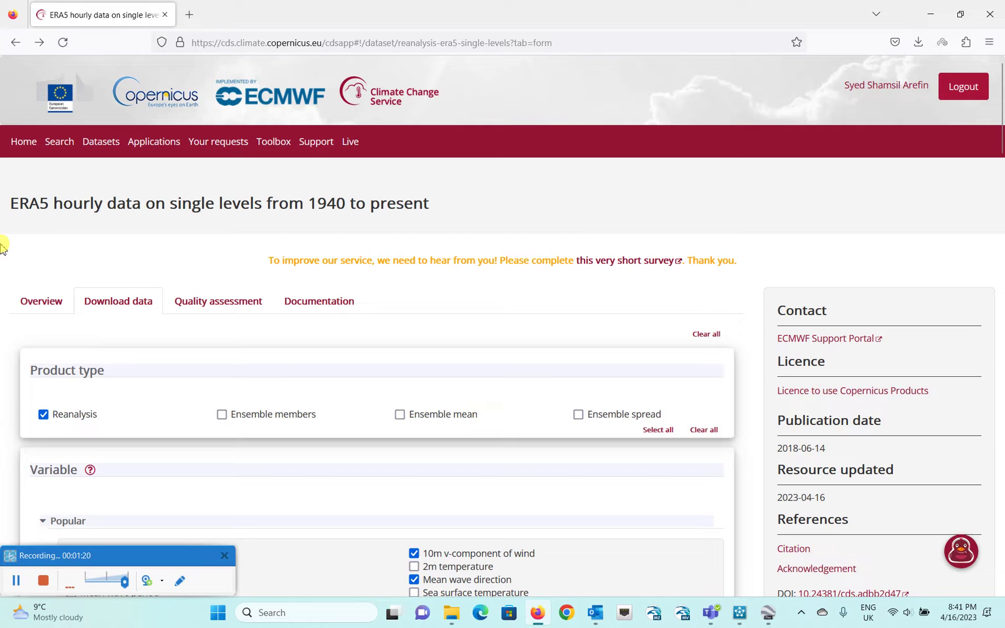
Step: Go through the whole download form down to the day, time, geographical area, format and terms of use sections
scroll(2, 247, down, 2)
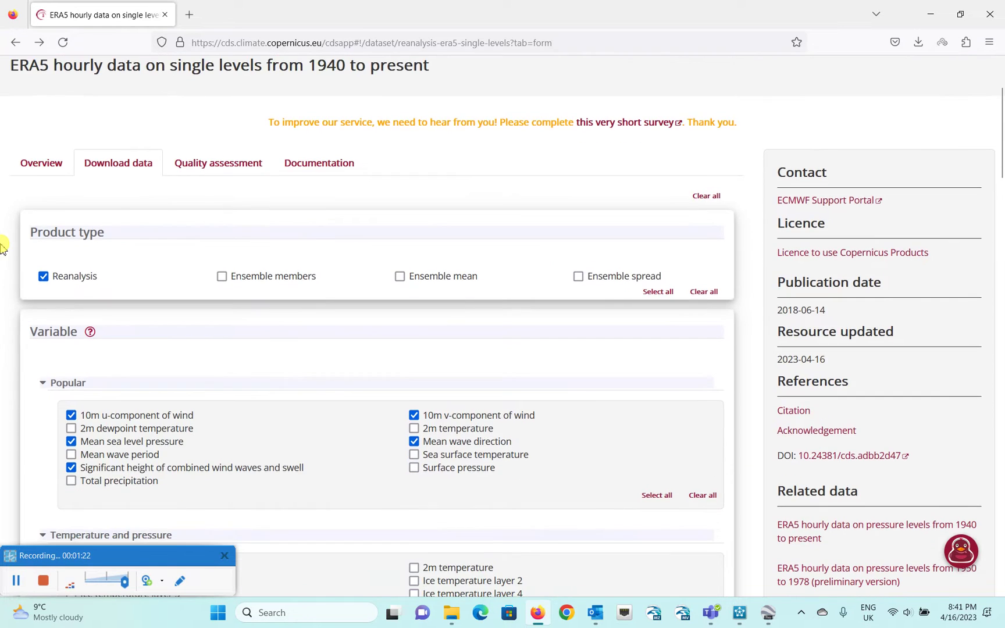
scroll(2, 247, down, 20)
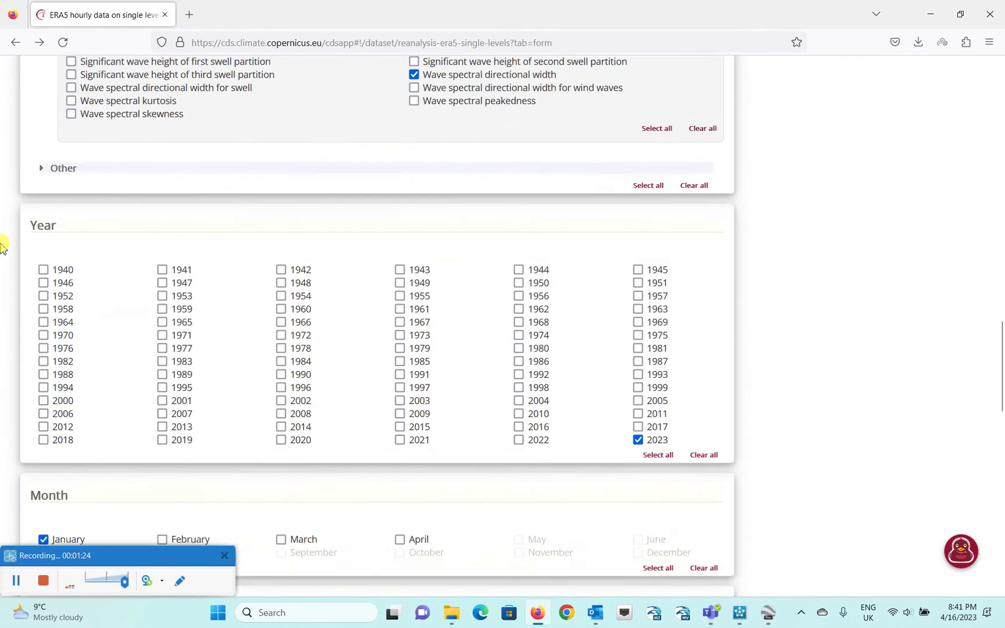
scroll(3, 247, down, 9)
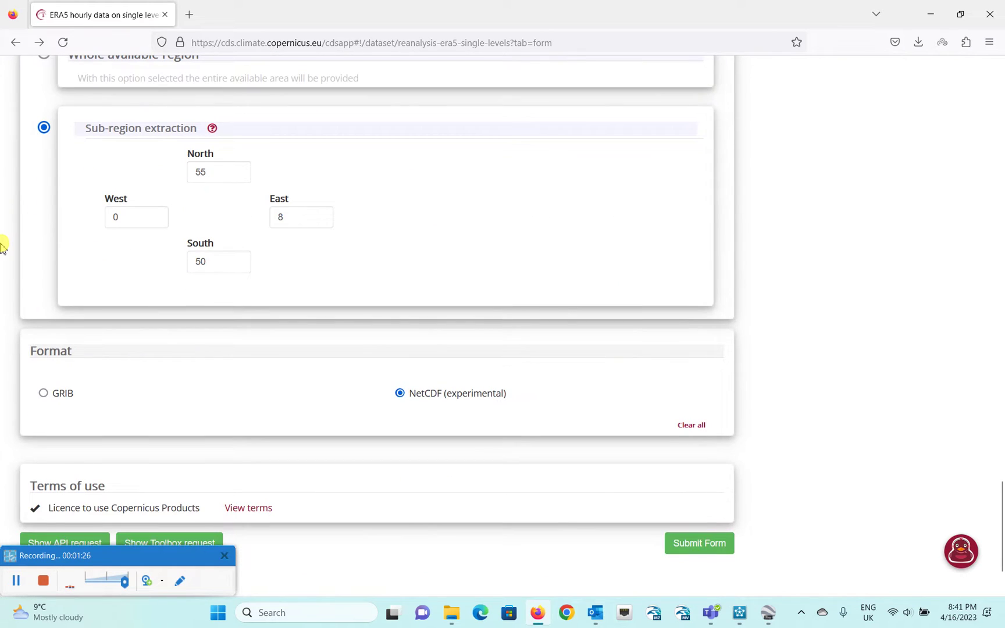
scroll(84, 205, up, 2)
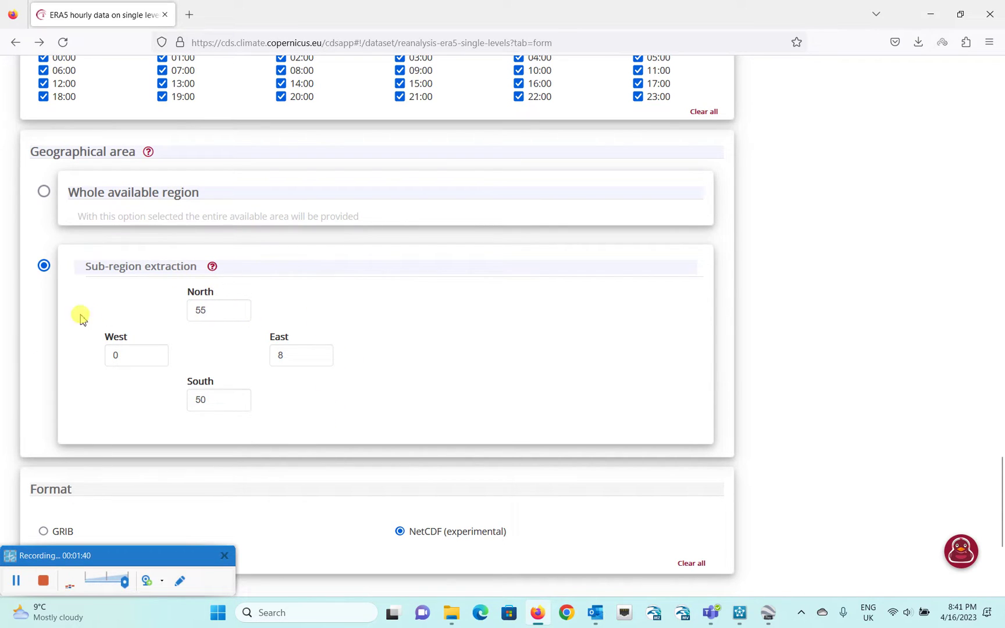
scroll(46, 314, up, 3)
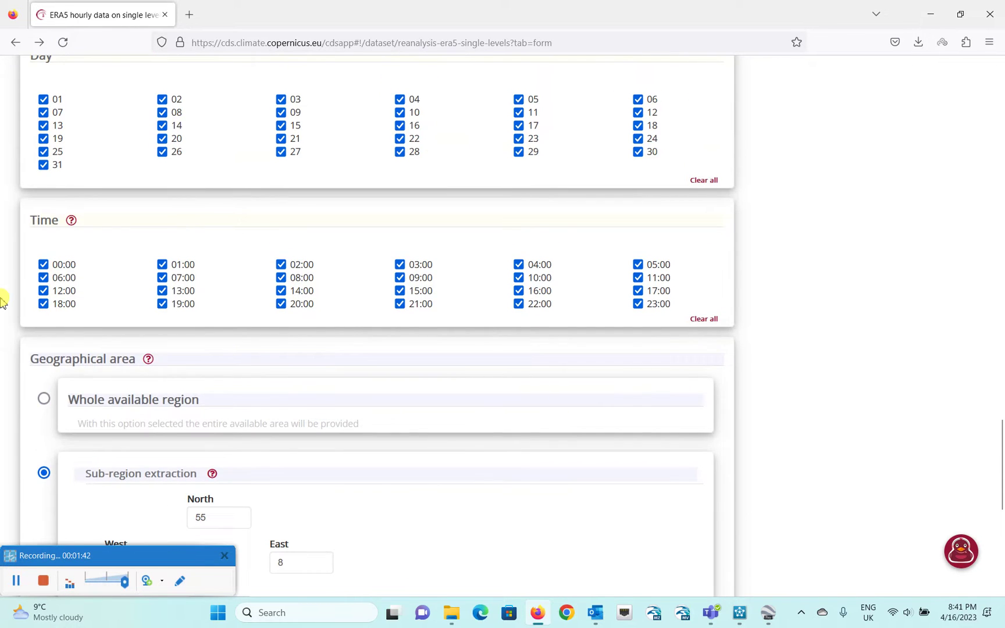
scroll(3, 300, down, 6)
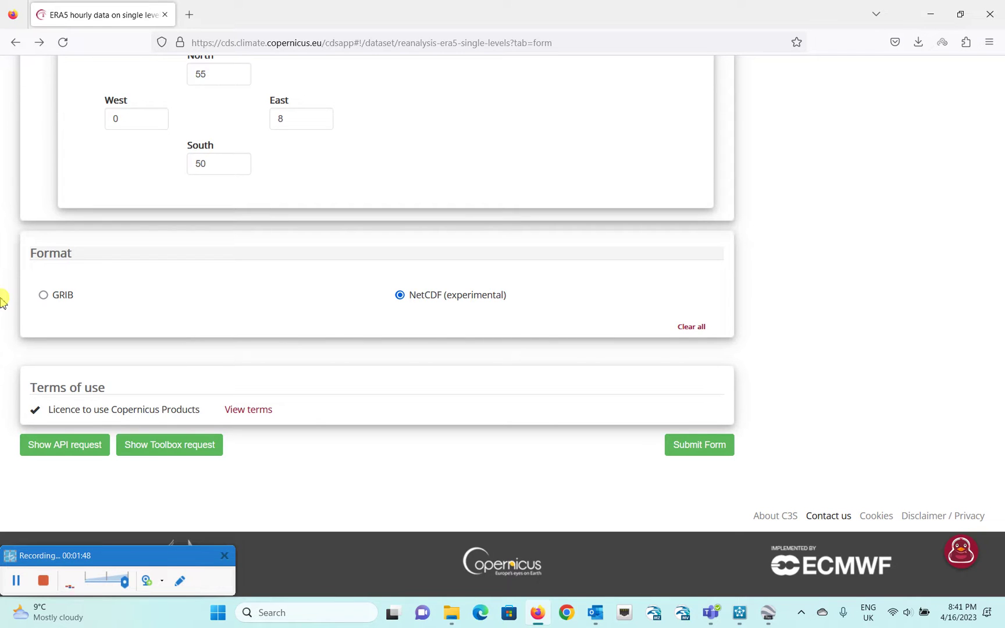
scroll(3, 300, up, 1)
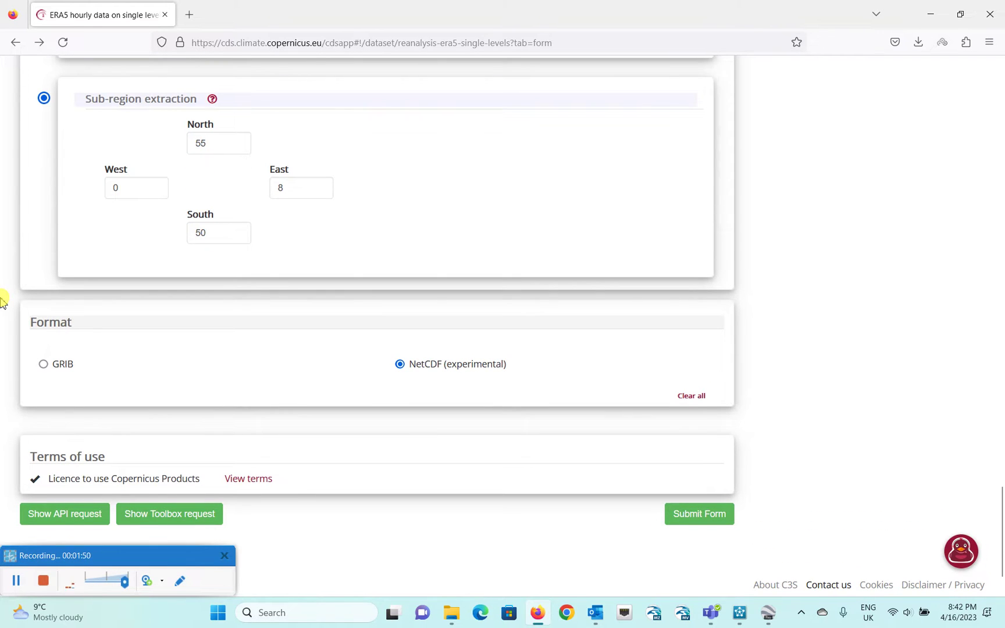
scroll(2, 301, down, 1)
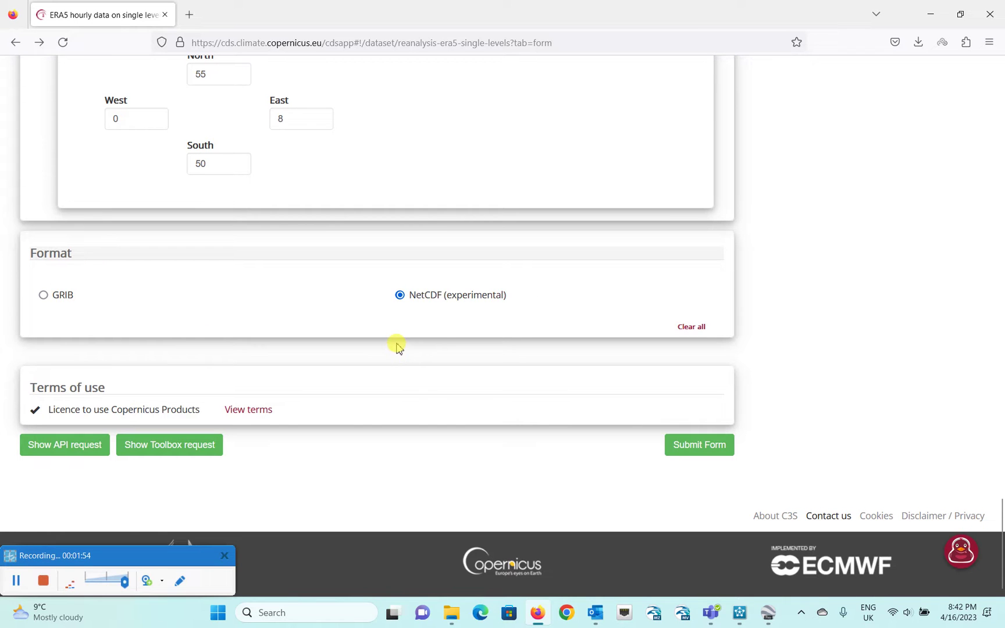
scroll(406, 381, up, 4)
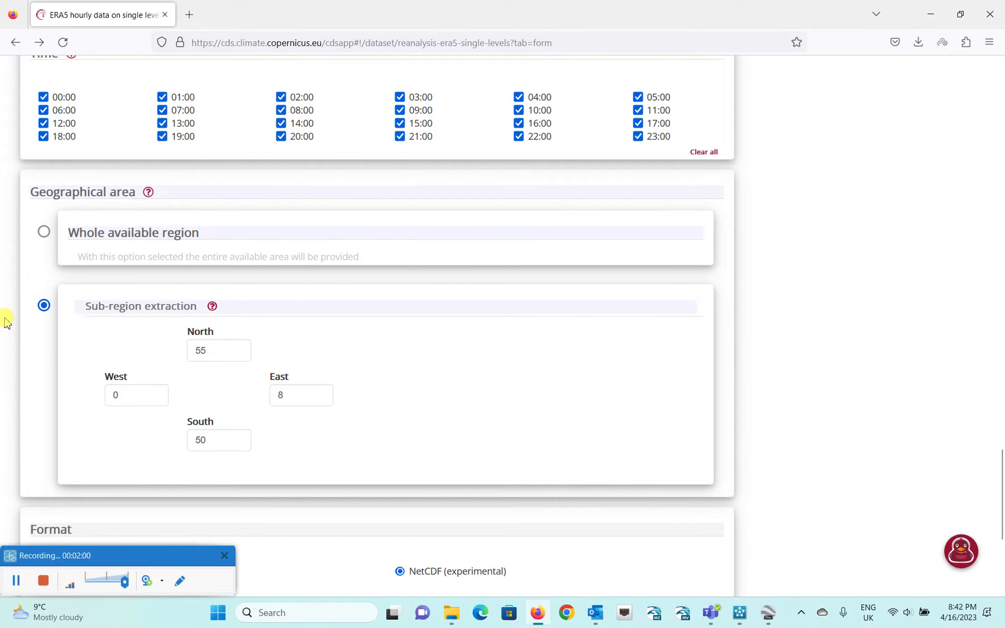
scroll(206, 299, up, 3)
scroll(206, 299, up, 7)
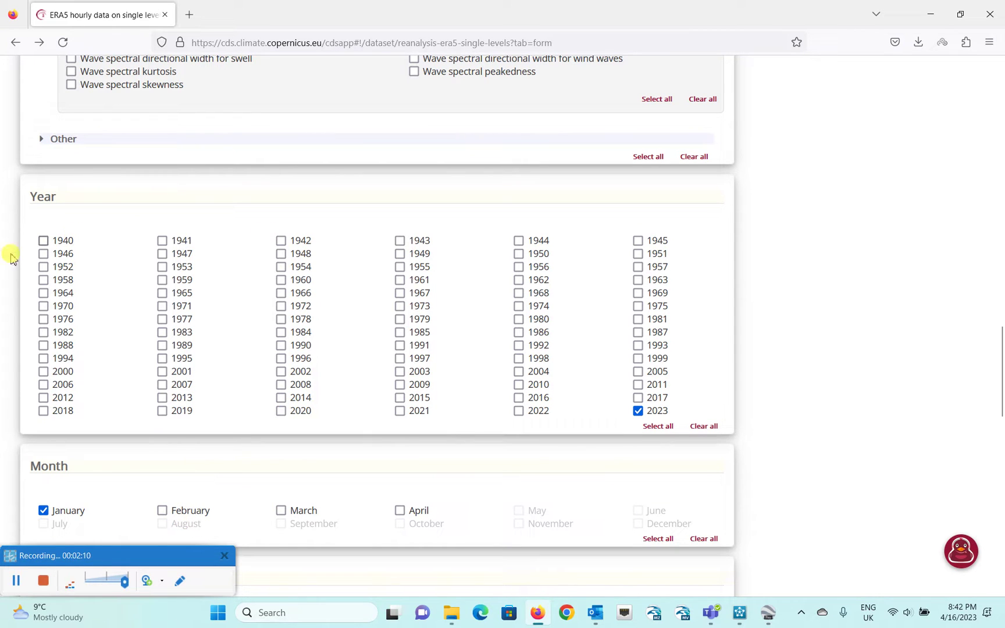
scroll(3, 333, down, 15)
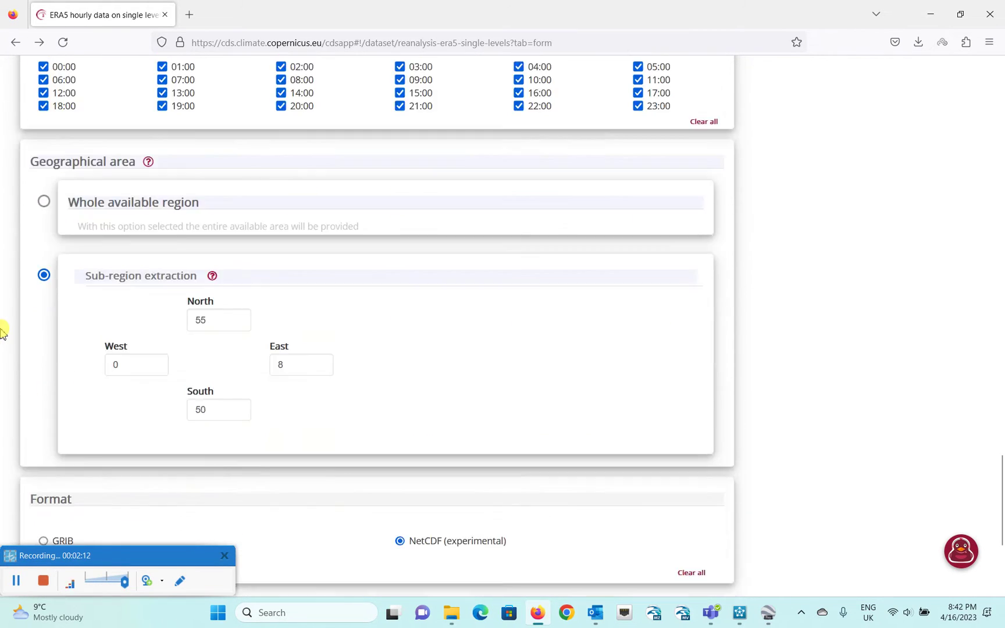
scroll(24, 256, up, 2)
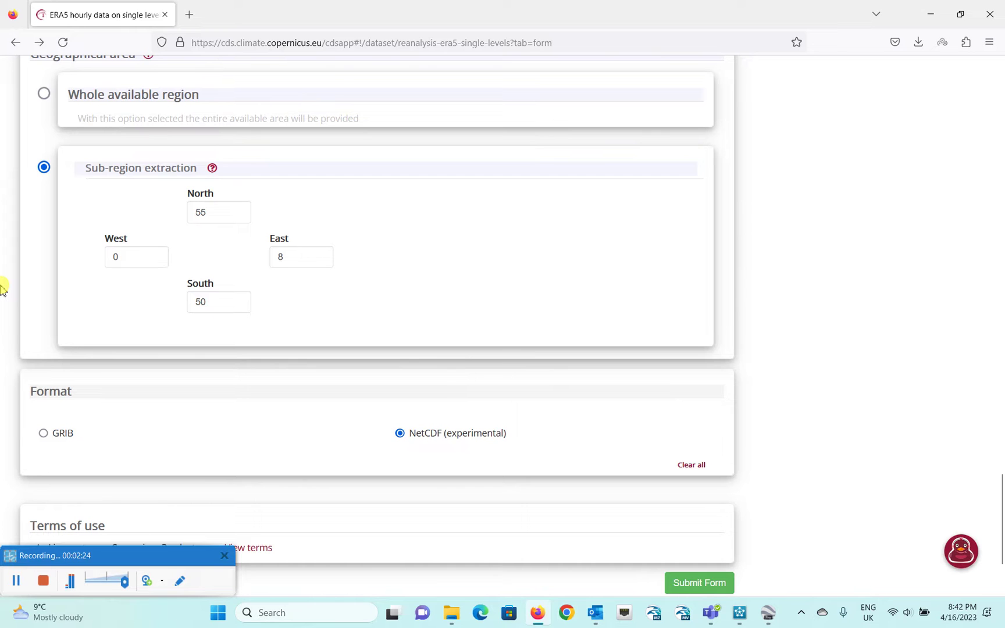
scroll(1, 287, down, 3)
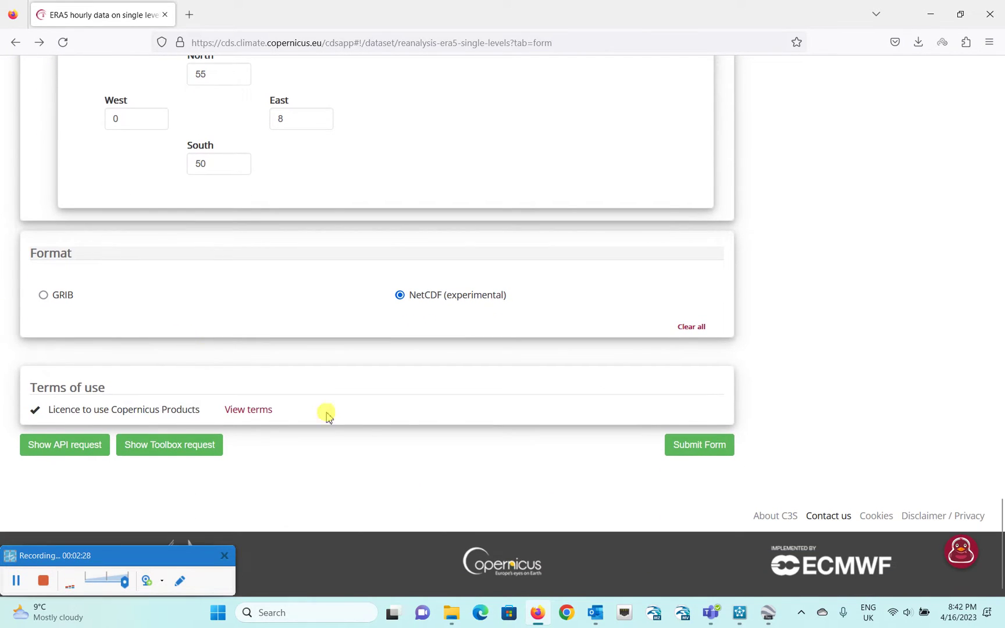
Step: Examine the north, south, west and east limits of the sub-region extraction
scroll(256, 372, up, 3)
double_click(198, 283)
double_click(110, 326)
double_click(198, 283)
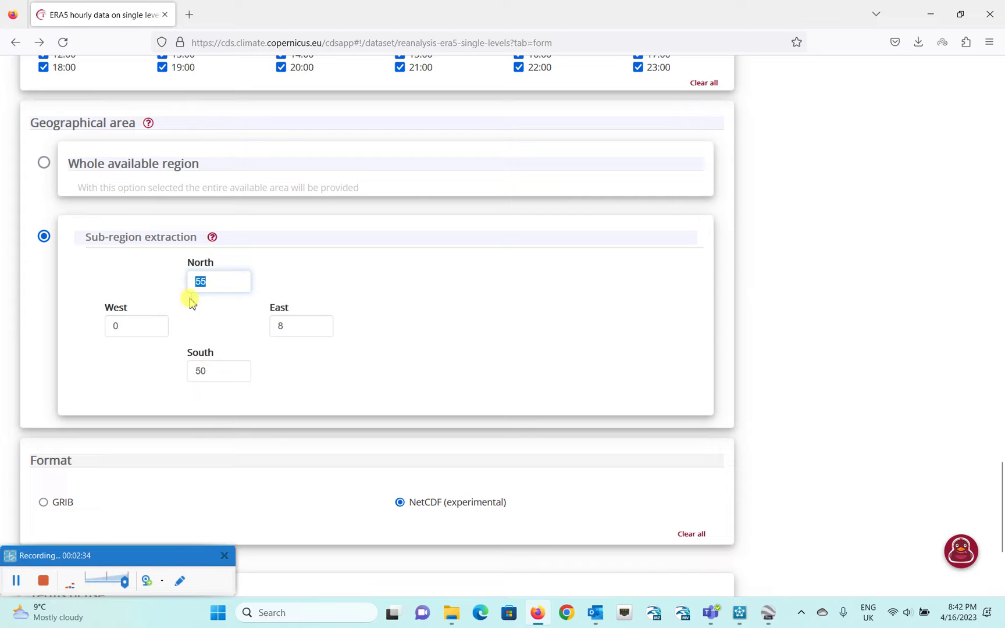
double_click(200, 371)
double_click(212, 283)
double_click(201, 371)
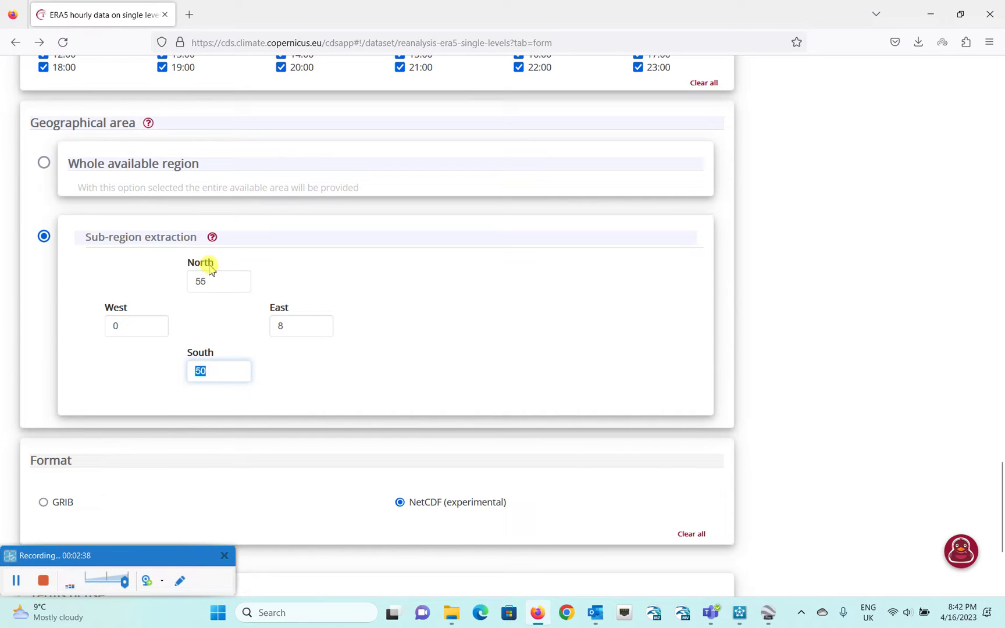
drag(149, 325, 65, 319)
double_click(299, 326)
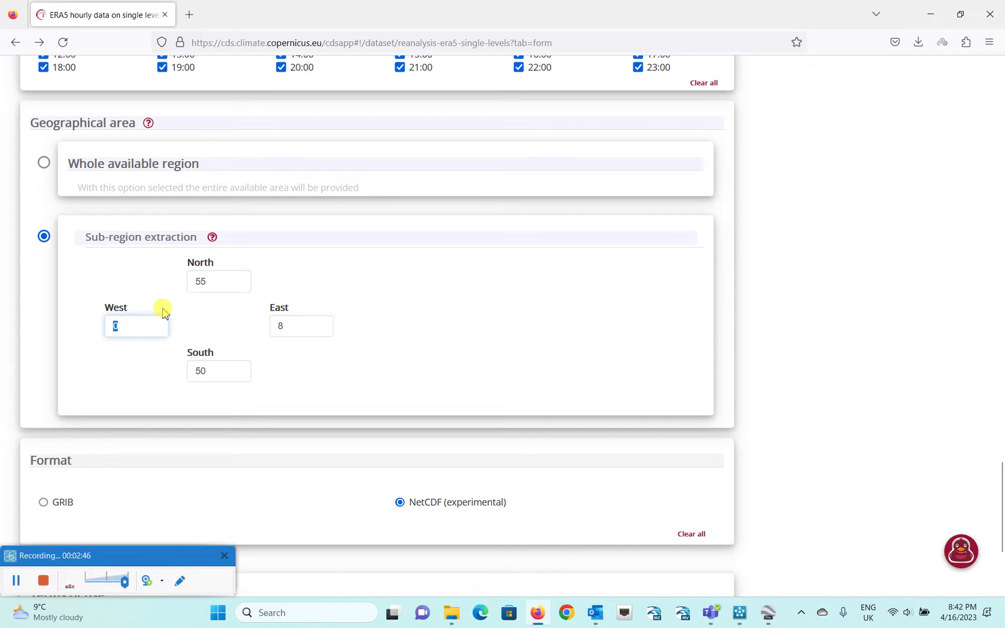
Step: Submit the ERA5 data request form and dismiss the catalogue rating survey on the requests page
scroll(163, 313, down, 4)
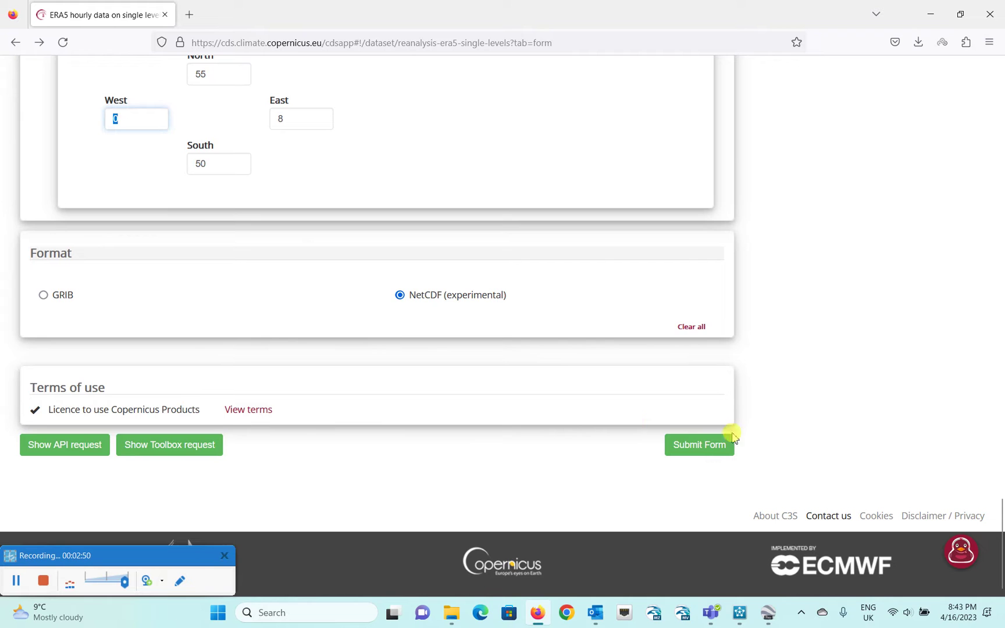
click(690, 450)
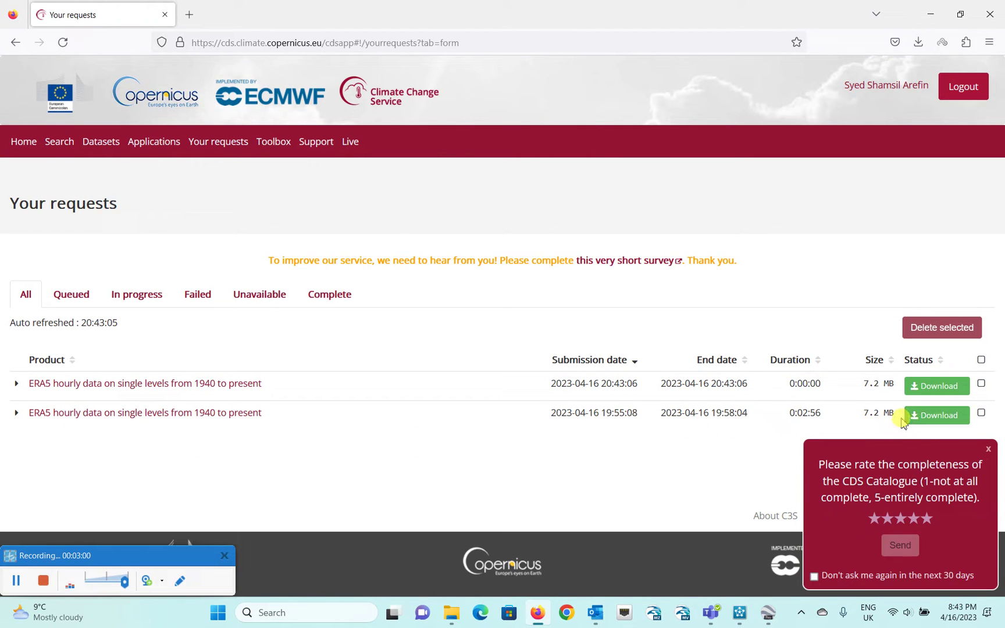
click(988, 449)
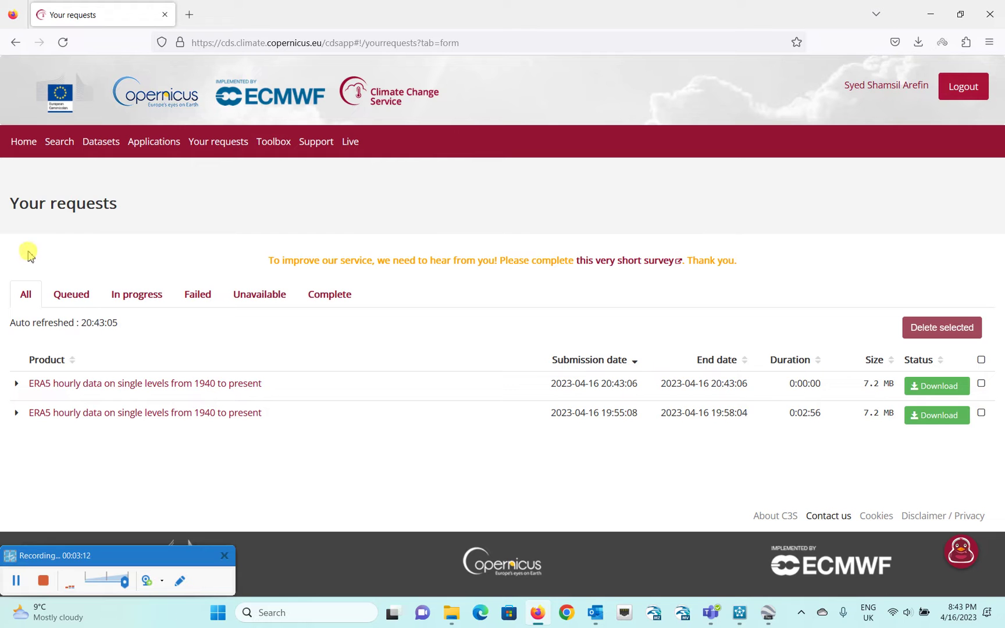
Step: Return to the ERA5 download form and review the checked ocean wave, wind and pressure variables, then the date, area and format settings
click(11, 46)
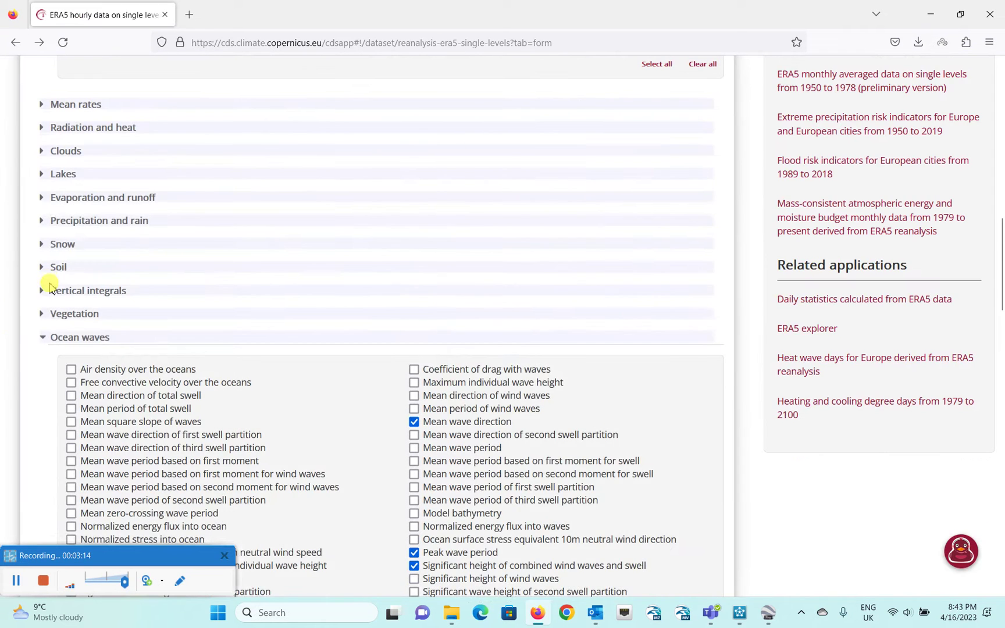
scroll(2, 319, down, 3)
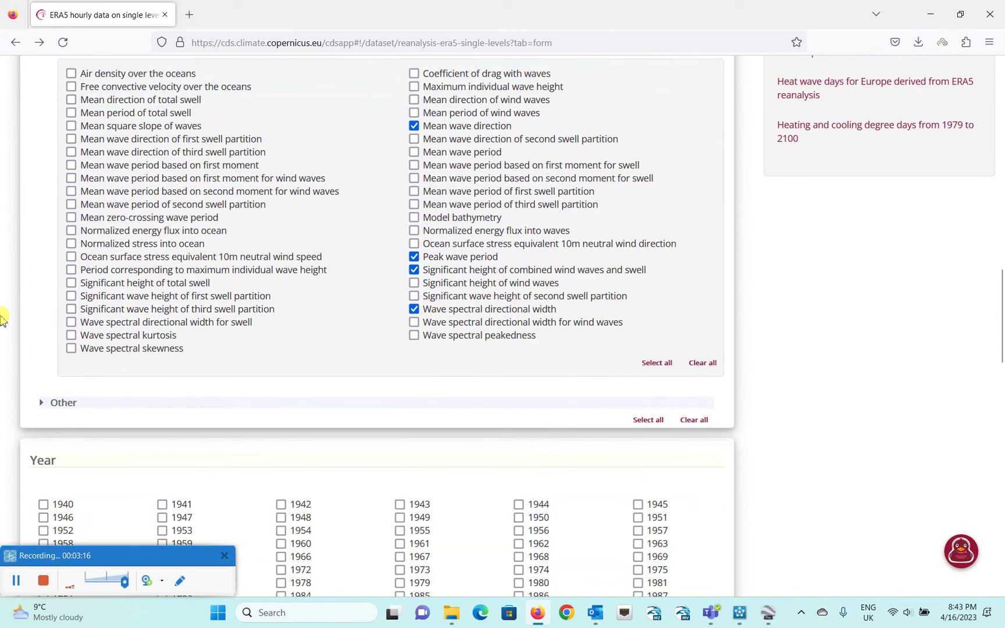
scroll(1, 319, up, 1)
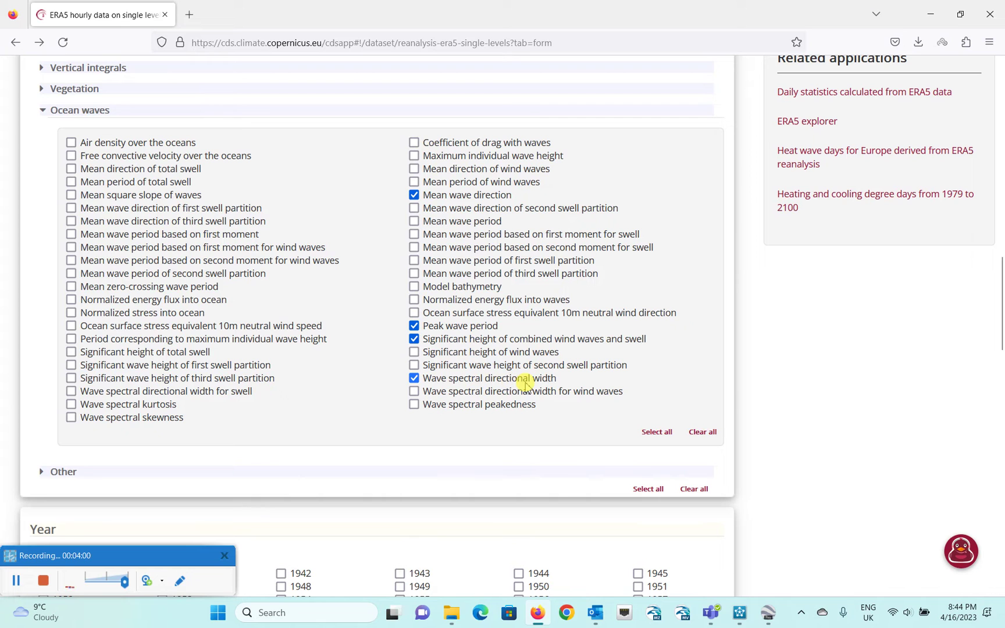
scroll(525, 384, up, 10)
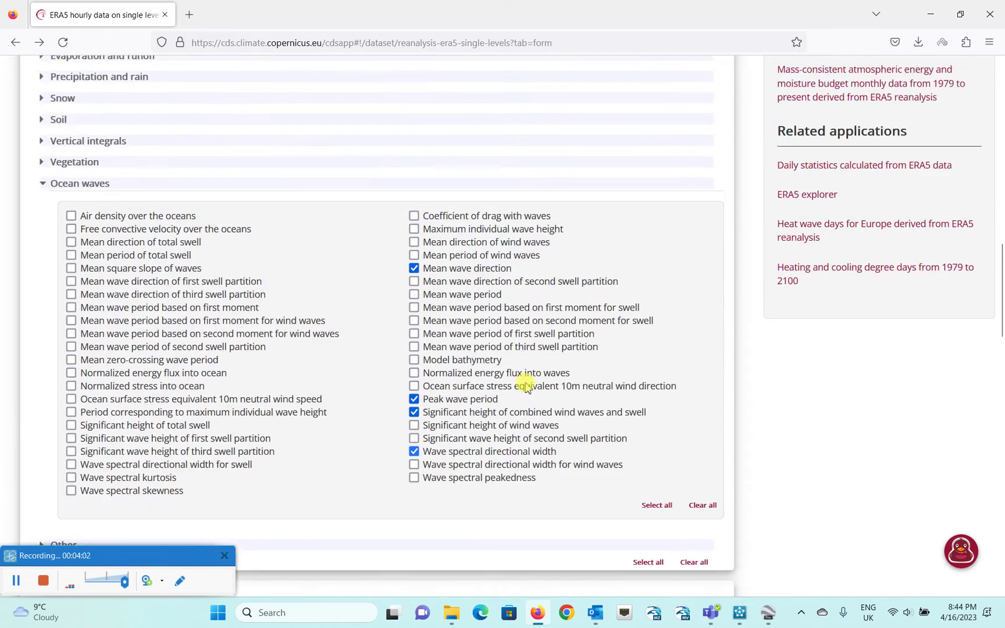
scroll(525, 387, up, 1)
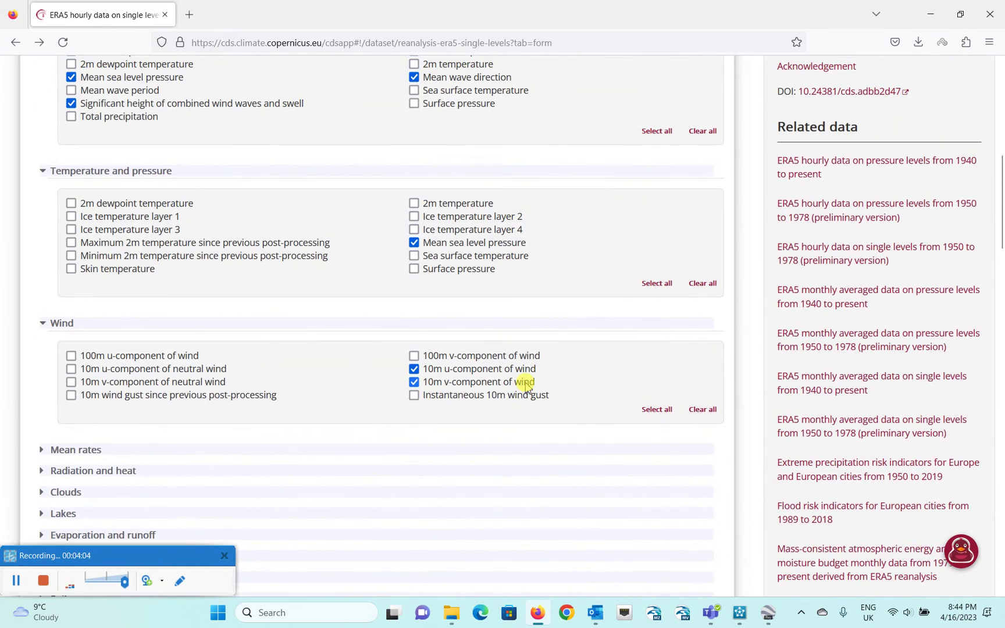
scroll(526, 386, up, 3)
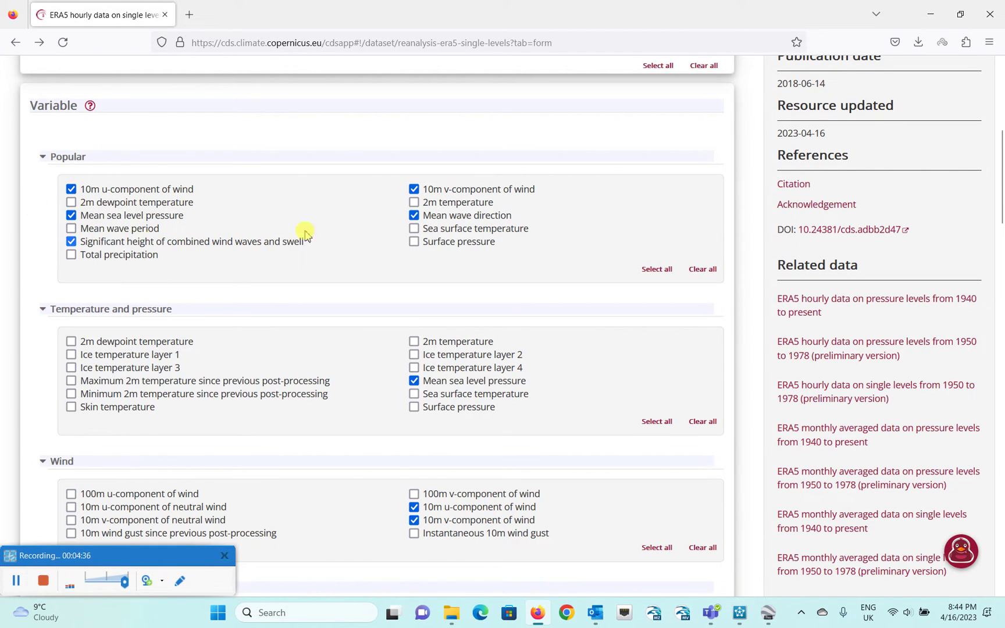
scroll(10, 226, down, 3)
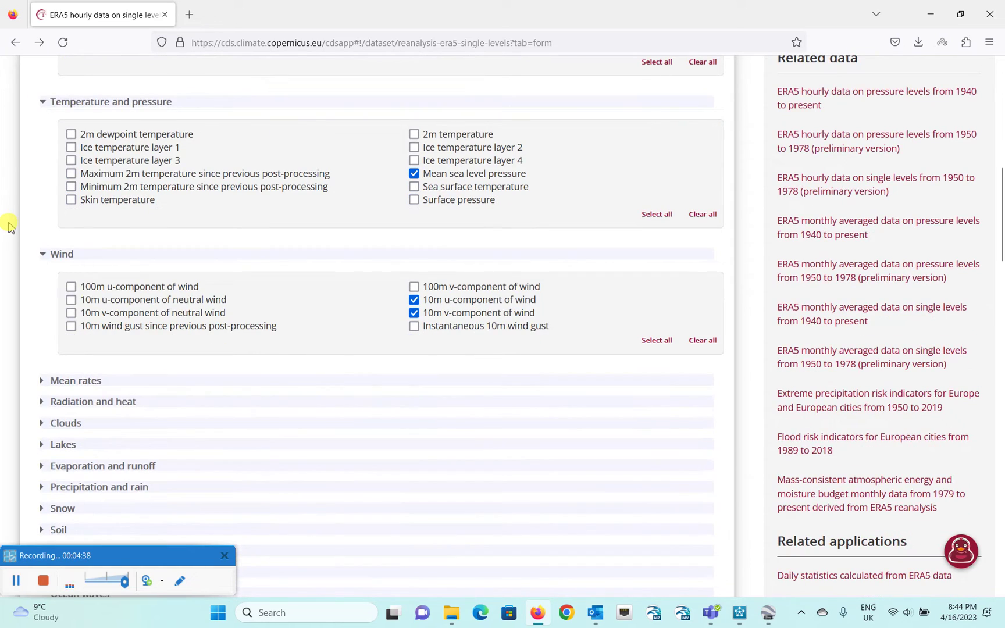
scroll(9, 226, down, 10)
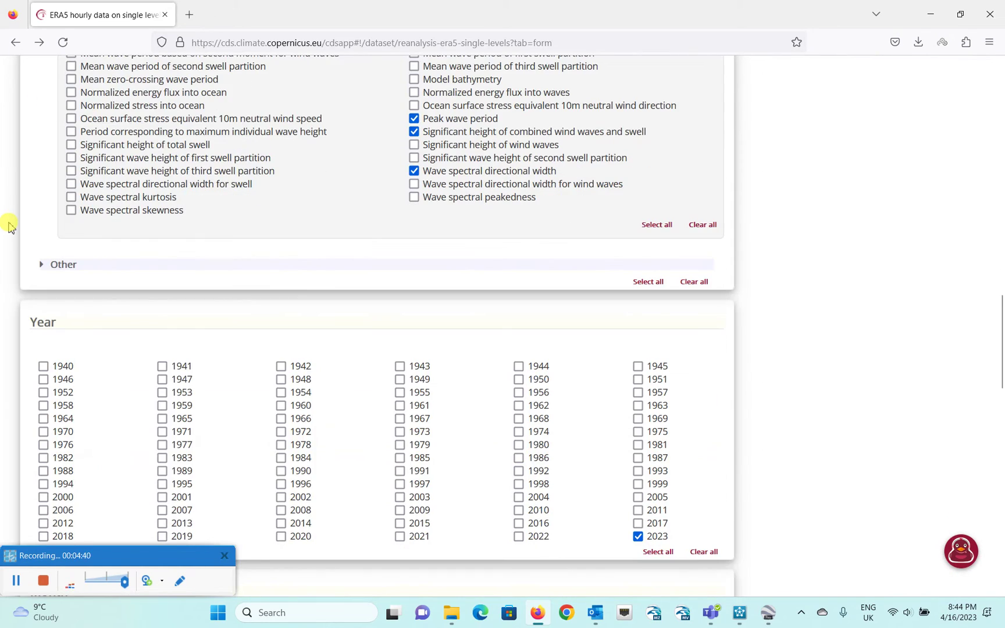
scroll(9, 225, down, 9)
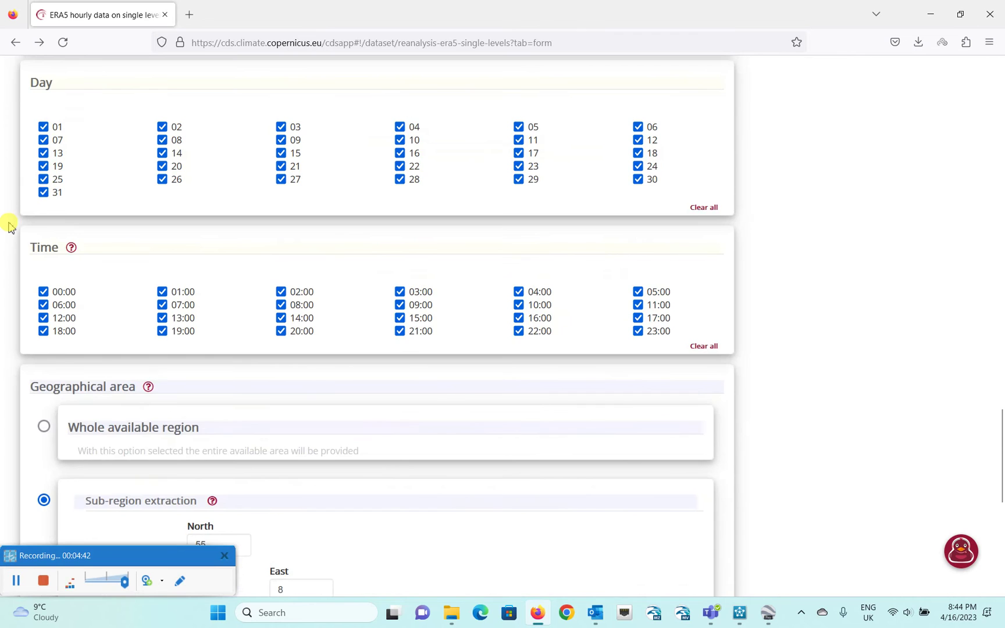
scroll(9, 226, down, 7)
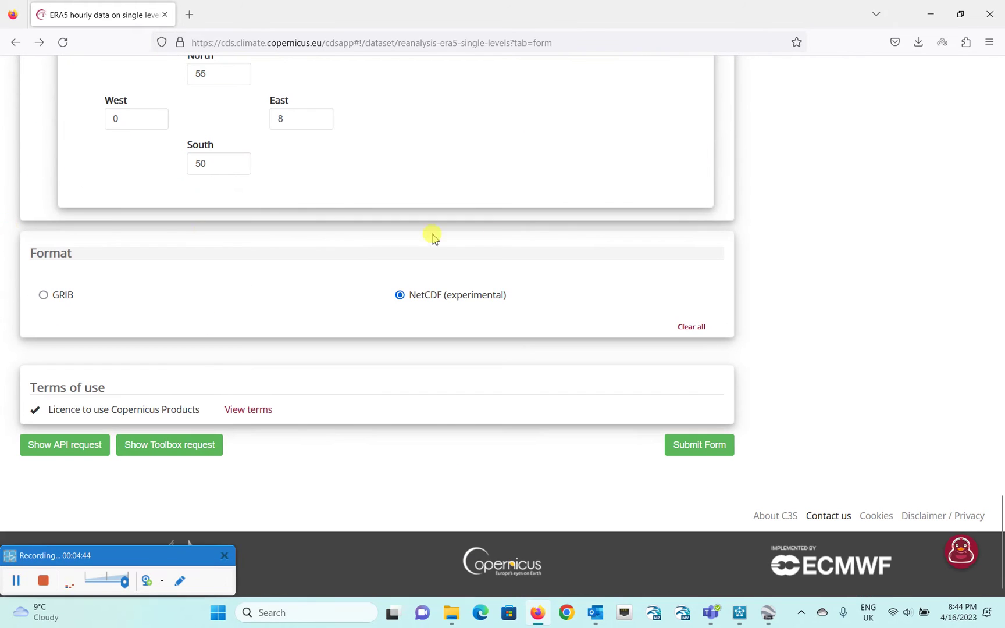
scroll(774, 233, up, 15)
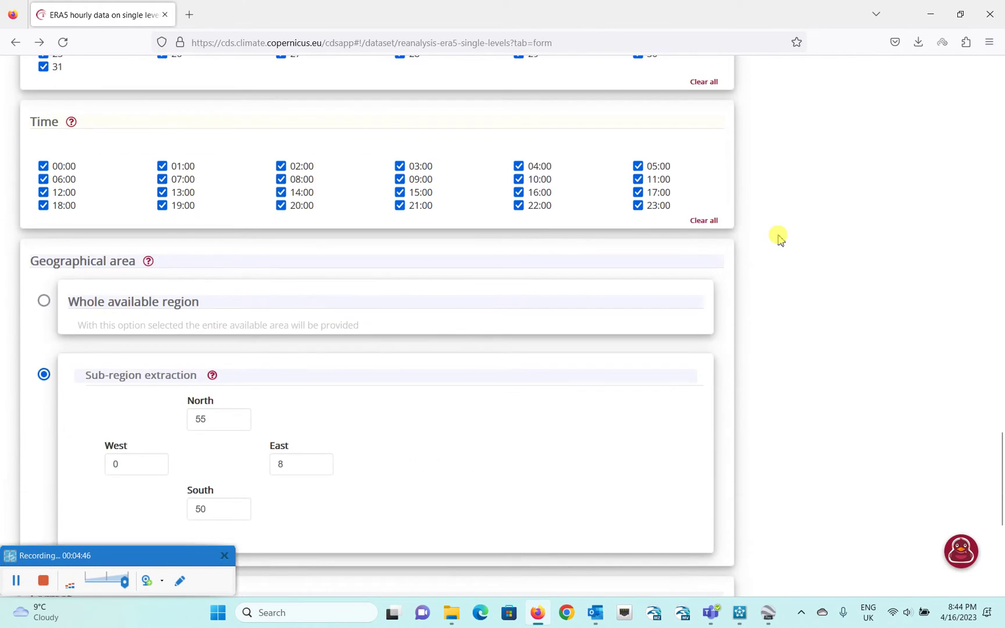
Step: Review the selected product type and the checked popular, pressure, wind and ocean wave variables in the download form
scroll(780, 239, up, 10)
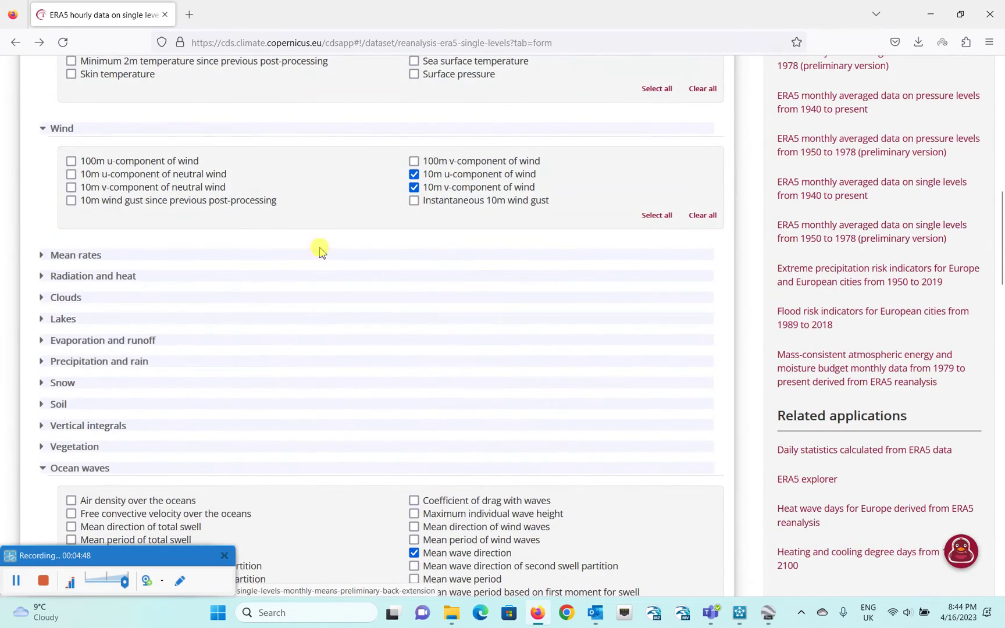
scroll(70, 256, up, 6)
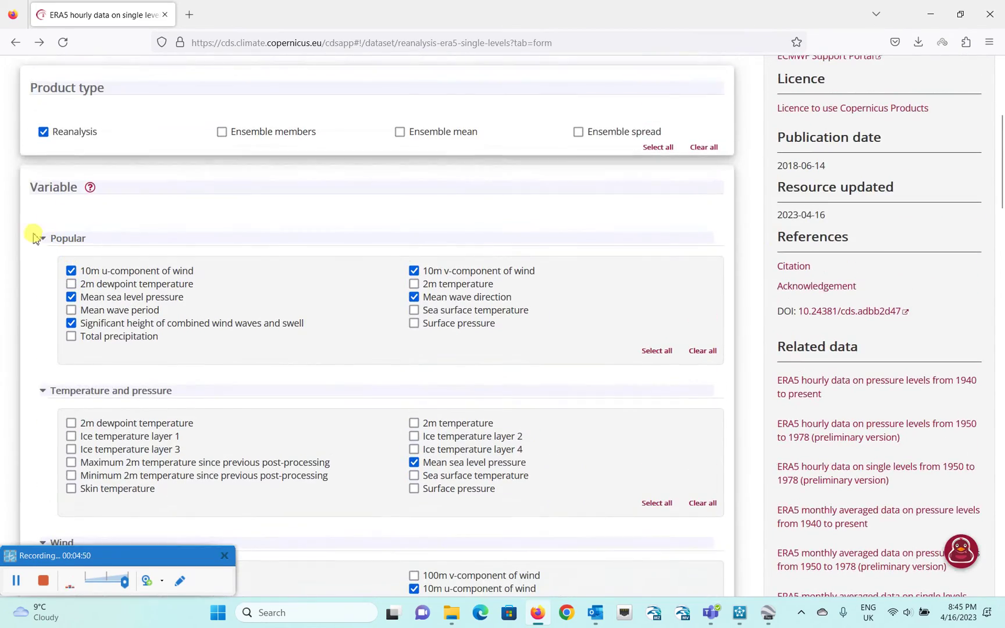
scroll(30, 229, down, 5)
scroll(29, 229, down, 4)
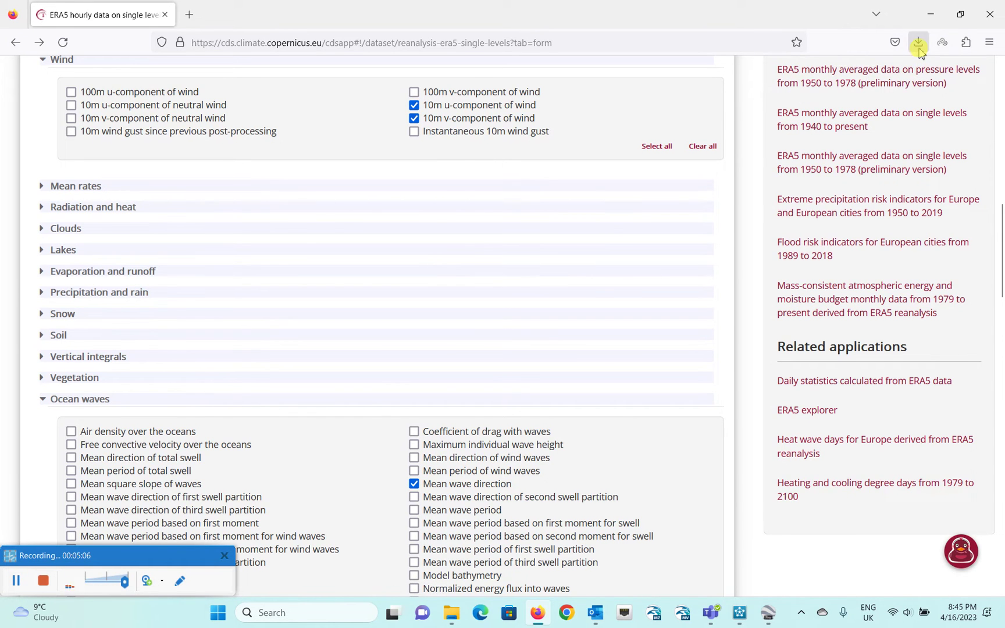
Step: Launch Delft3D-QUICKPLOT from the desktop and open the adaptor.mars.internal NetCDF file from the SAM > Youtube Channel folder
key(super+d)
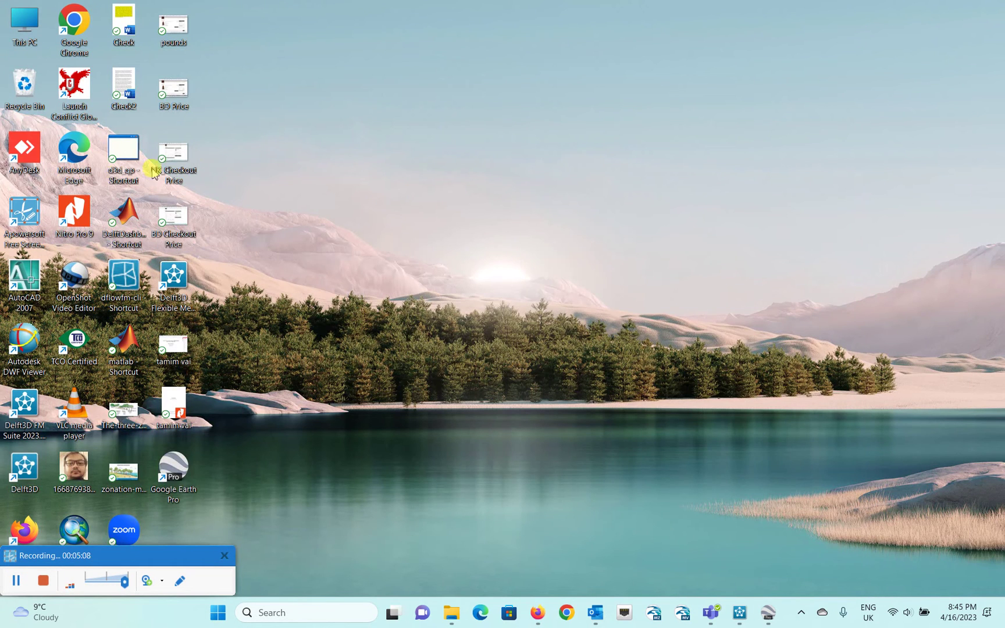
double_click(132, 162)
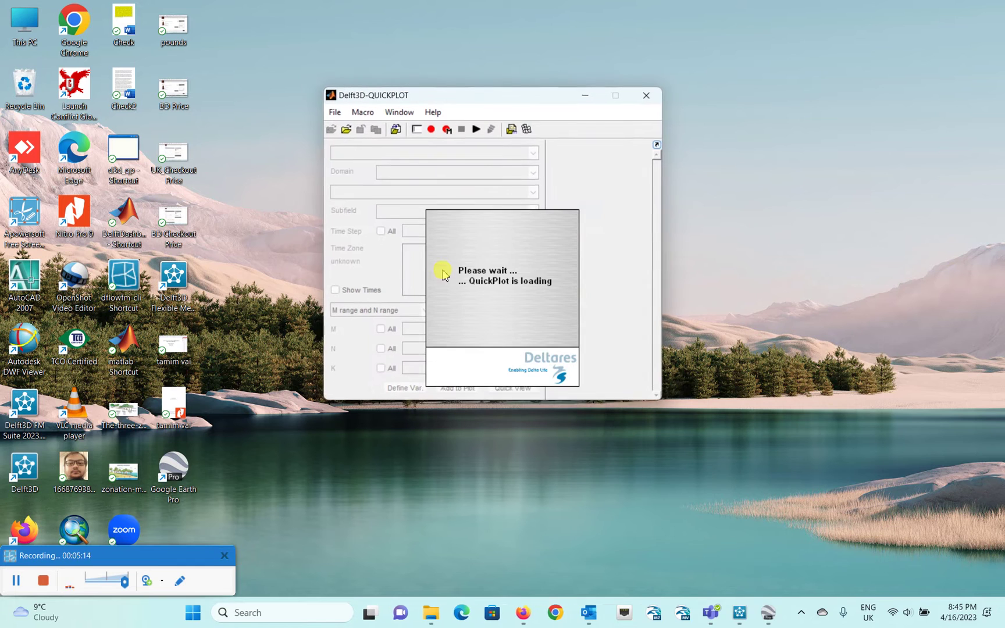
click(347, 129)
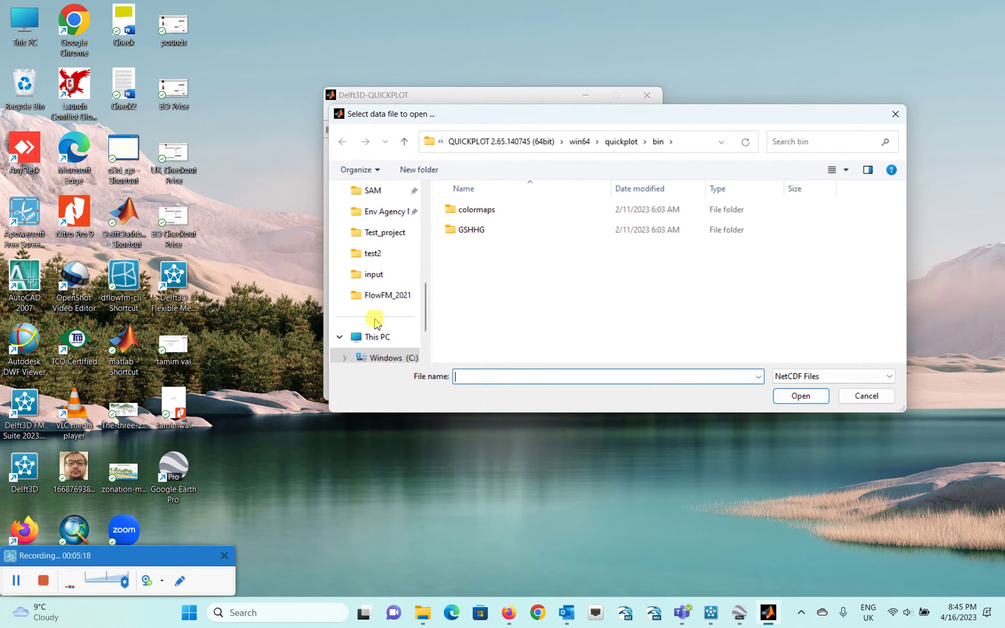
scroll(375, 323, down, 2)
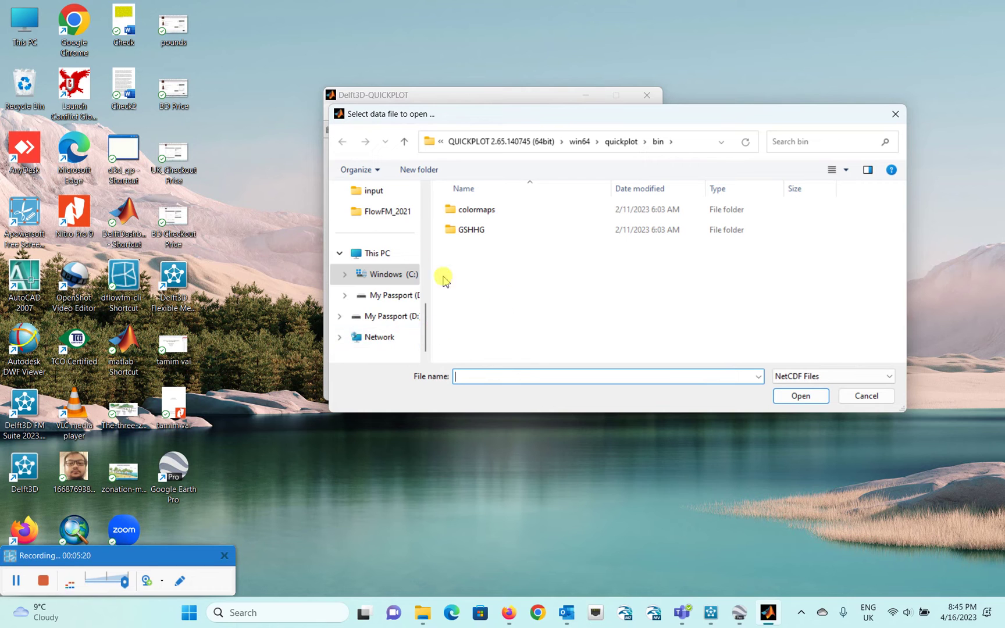
scroll(417, 252, up, 3)
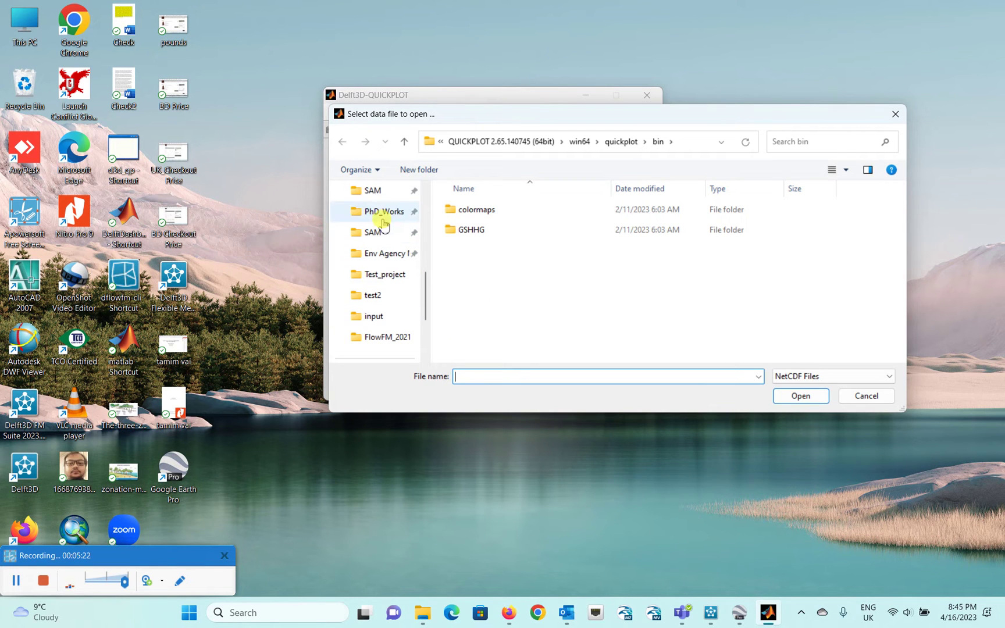
scroll(382, 223, up, 2)
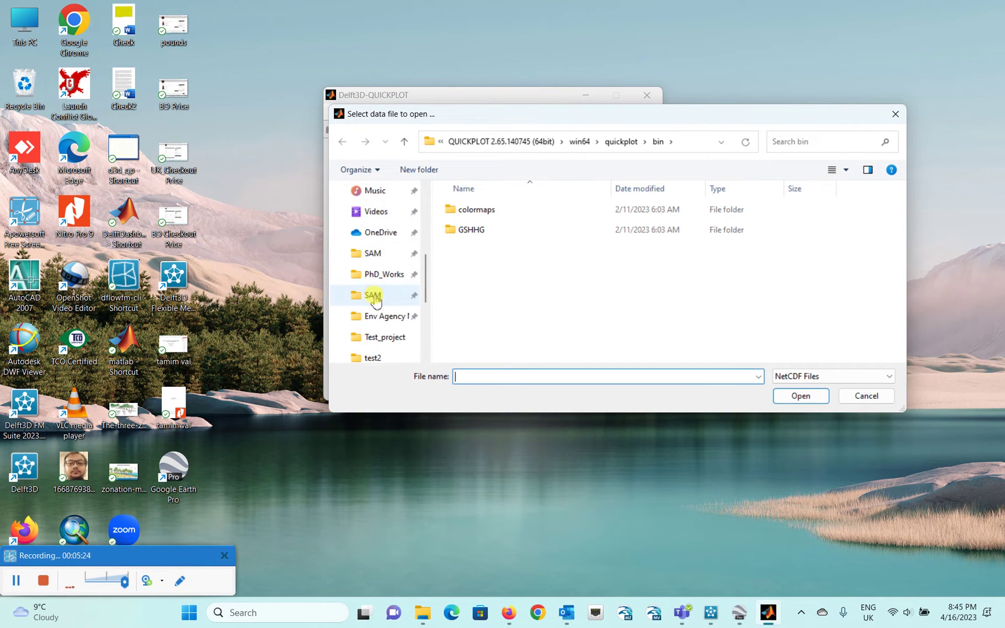
click(374, 295)
scroll(488, 302, down, 1)
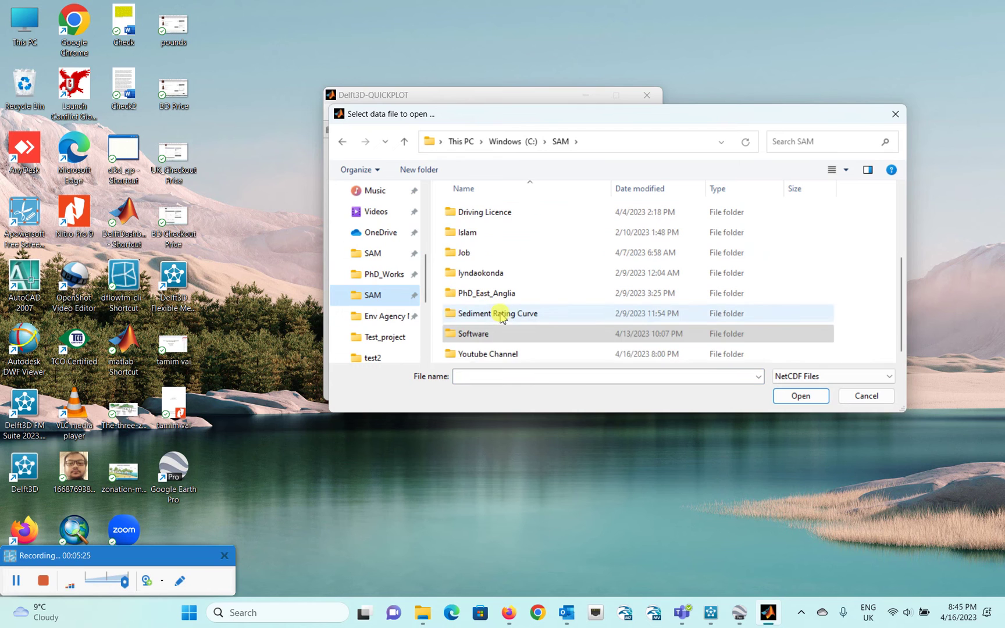
double_click(484, 355)
click(476, 231)
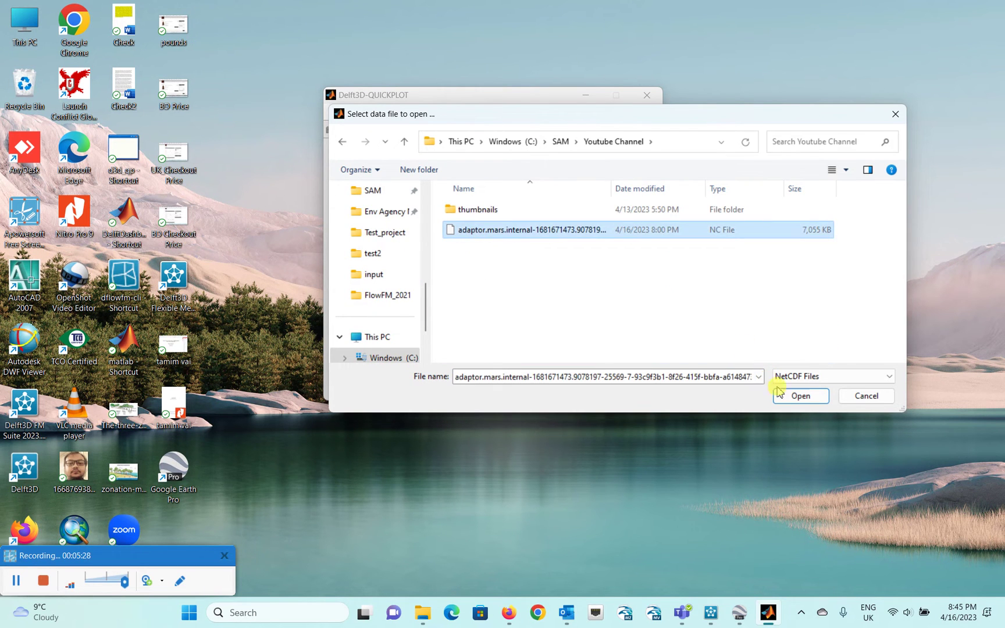
click(799, 396)
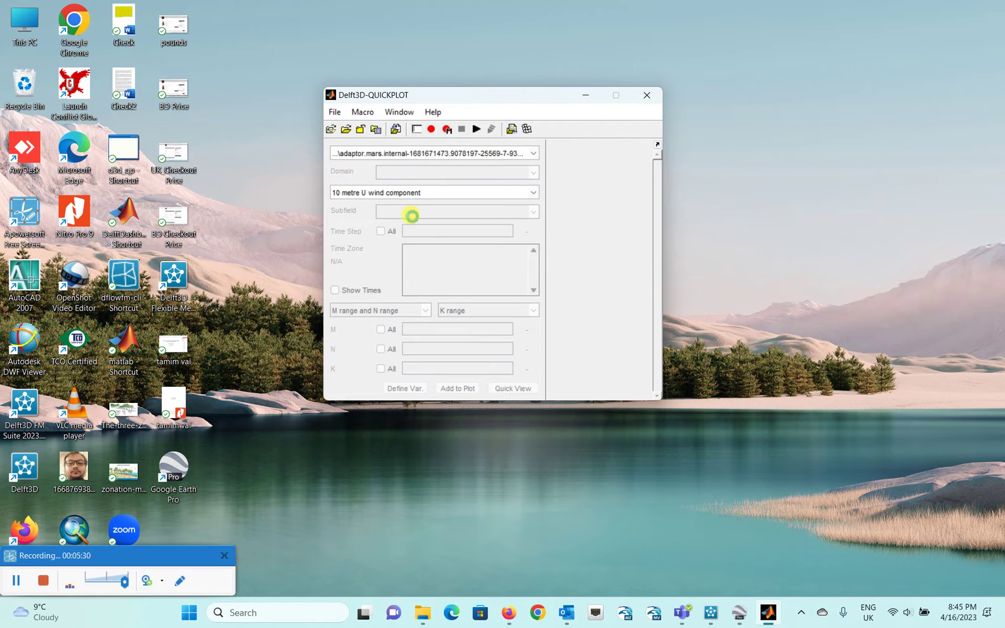
Step: Plot the significant height of combined wind waves and swell and set the figure to the first time step, 01-Jan-2023 00:00
click(422, 193)
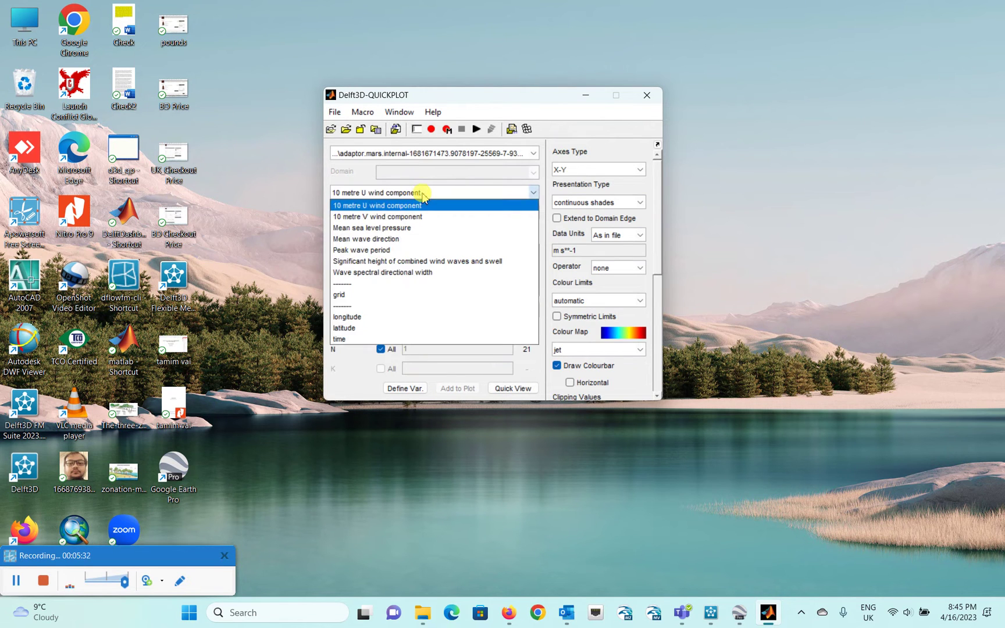
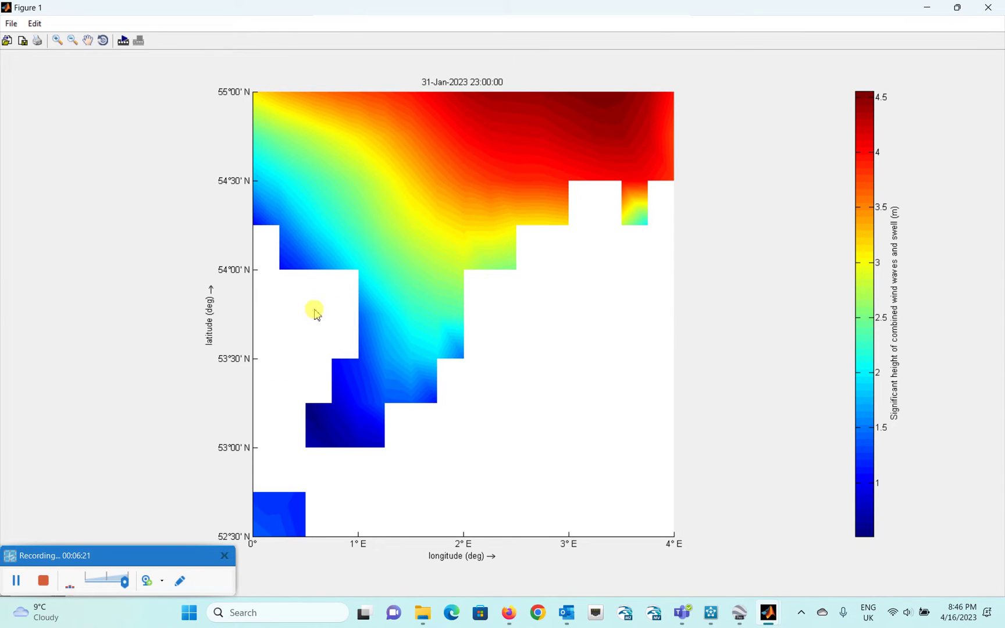
click(358, 276)
drag(149, 550, 89, 496)
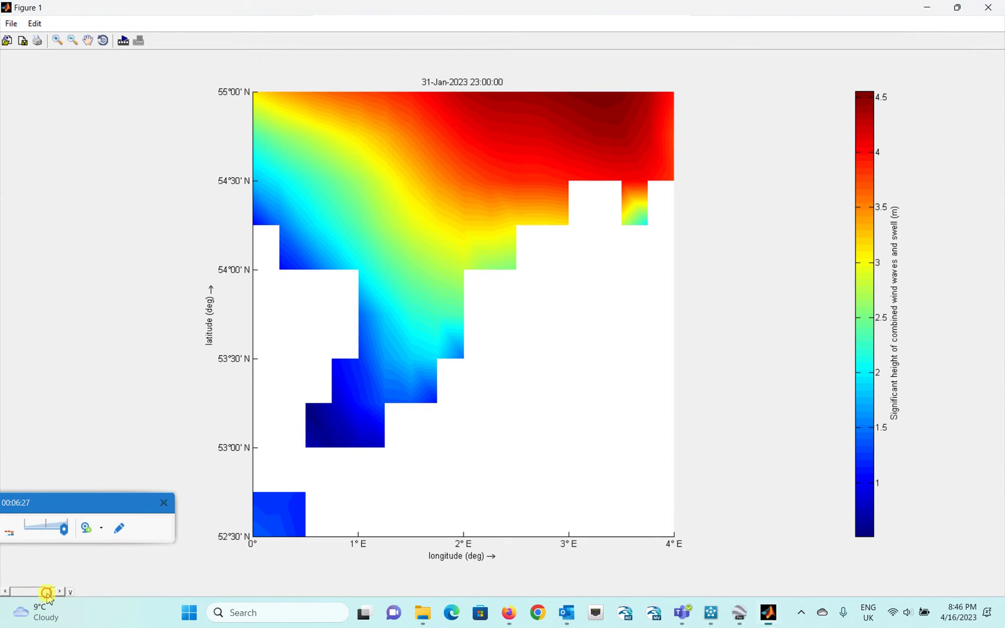
click(10, 594)
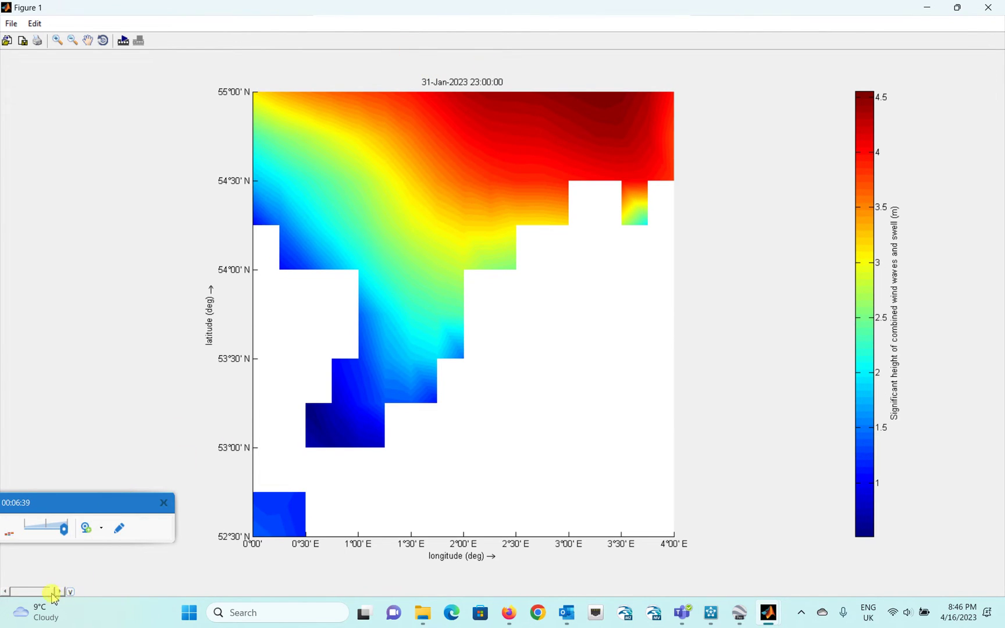
Step: Animate the wave height map over steps 1:744 without output, looping until stopped, watch it and close the figure
click(137, 42)
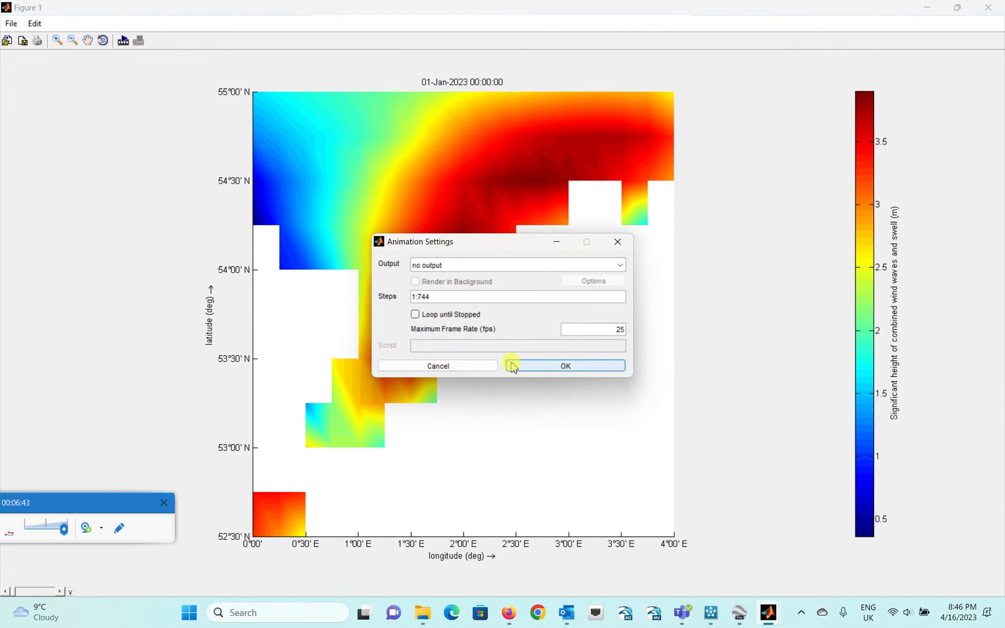
click(416, 314)
click(561, 370)
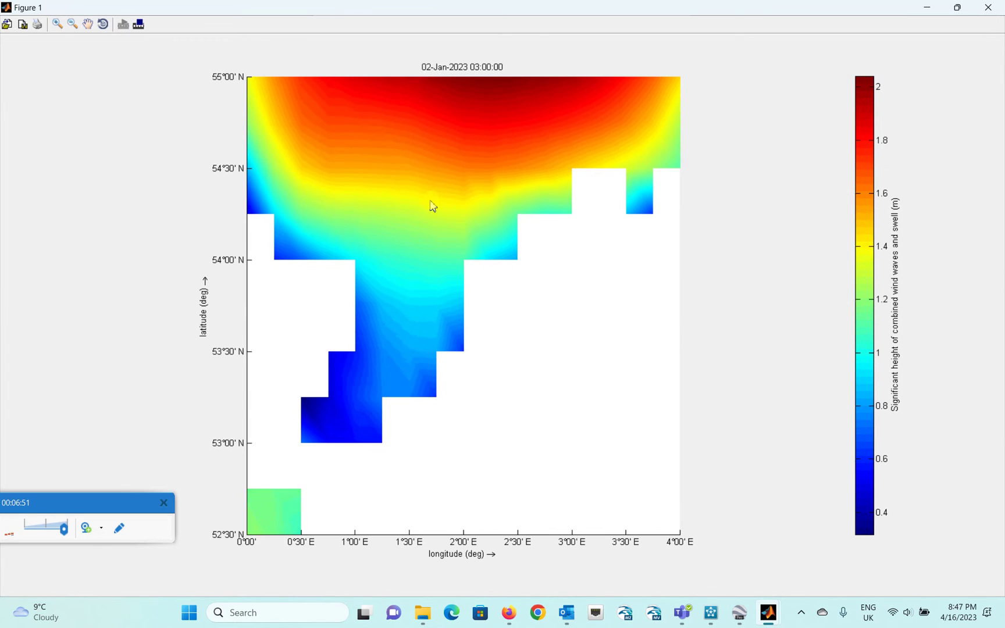
click(430, 201)
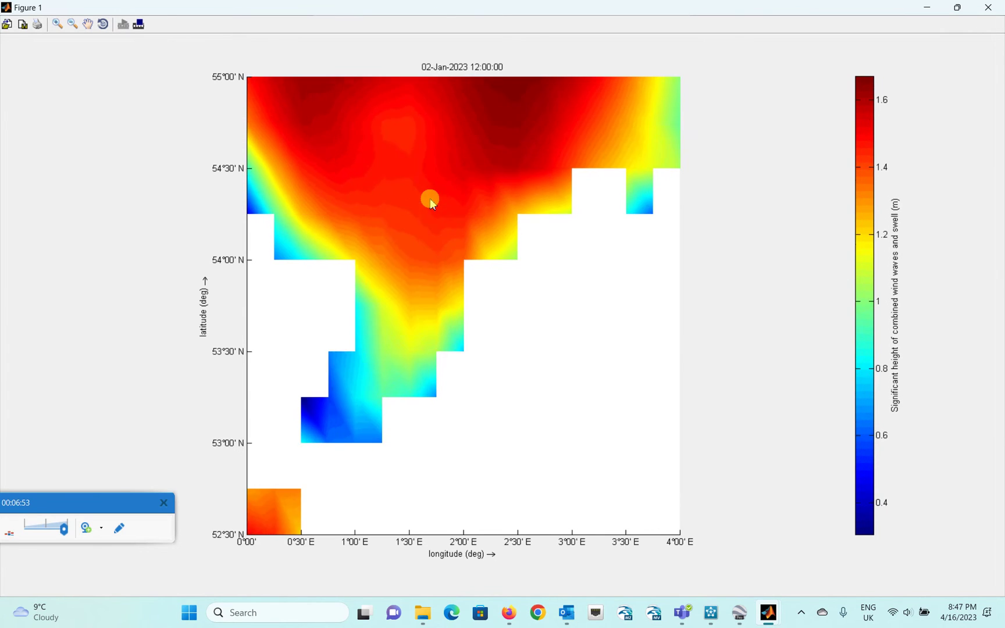
click(471, 213)
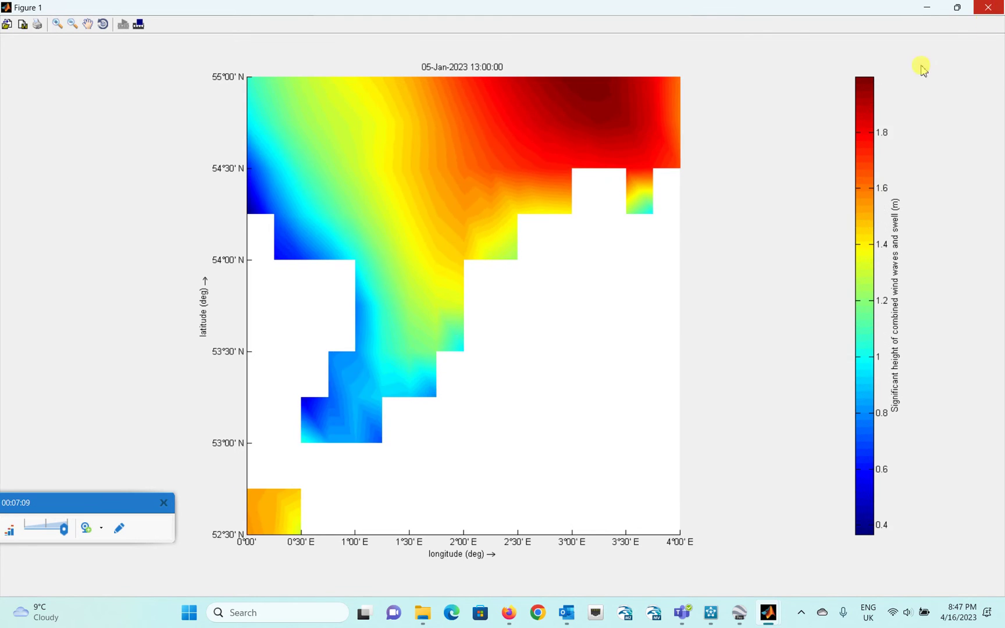
click(988, 7)
Step: Quick-view the mean sea level pressure map, set it to 01-Jan-2023 00:00 and reposition the figure window
click(444, 192)
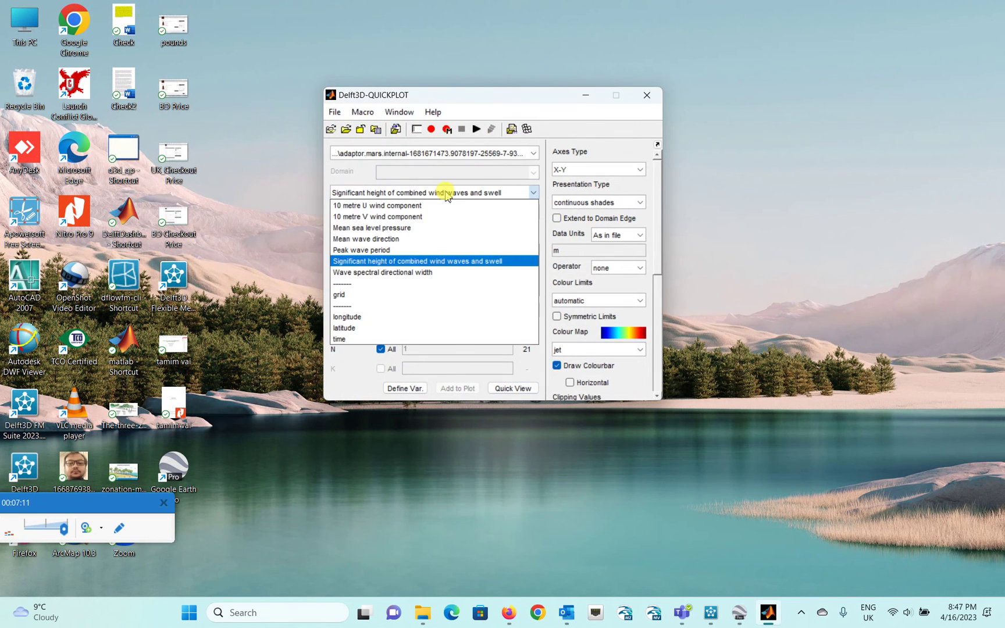
click(395, 229)
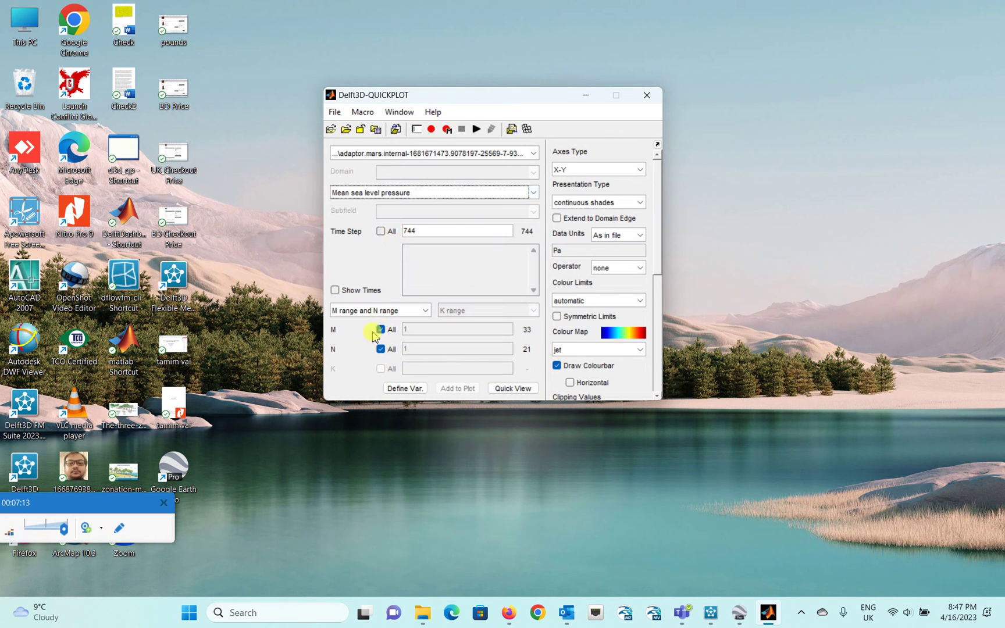
click(511, 388)
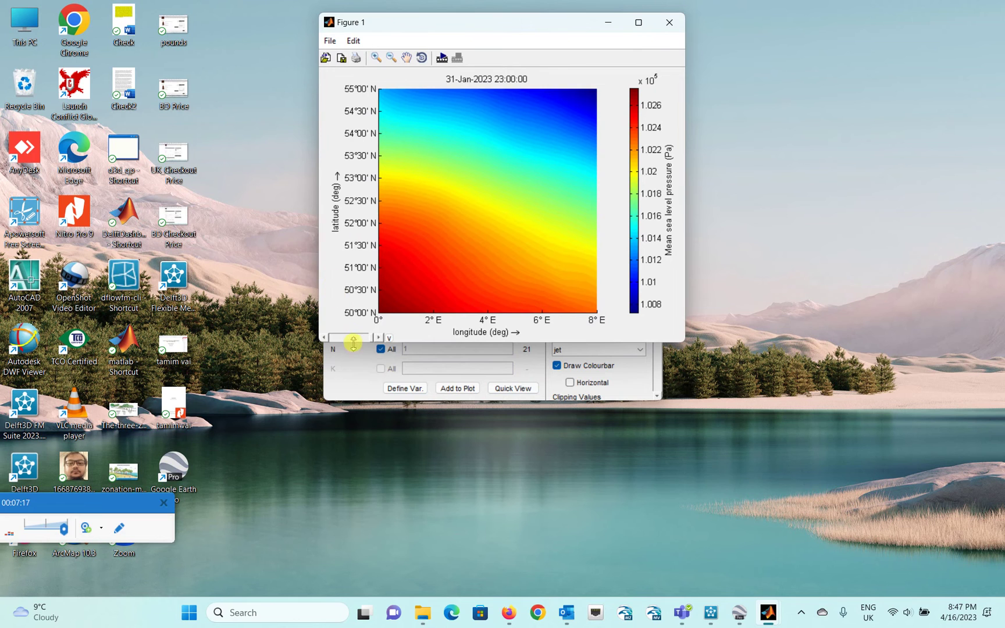
drag(373, 338, 265, 332)
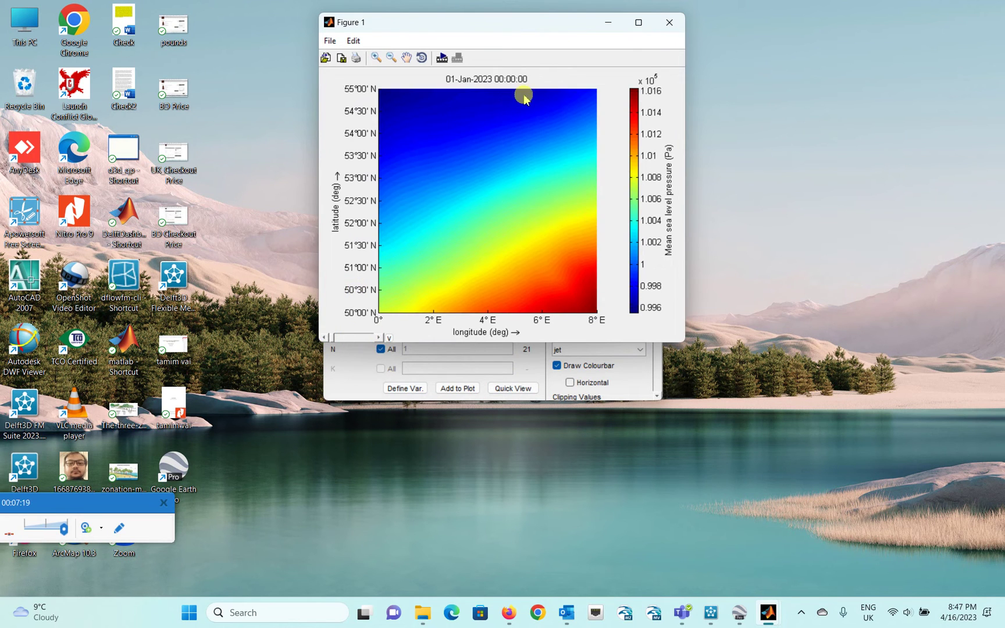
mouse_move(639, 28)
drag(554, 31, 528, 90)
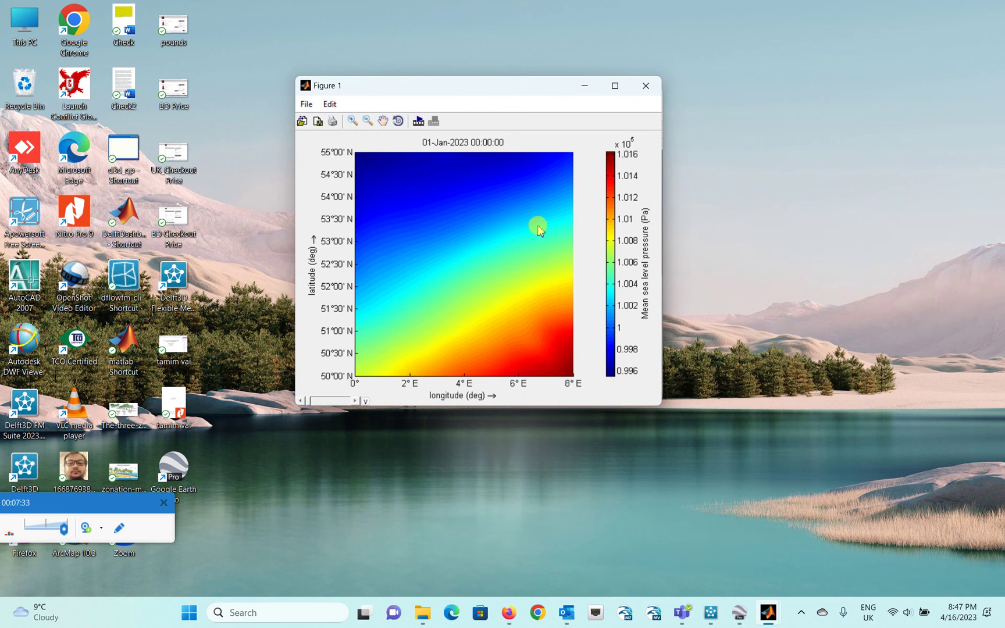
mouse_move(504, 93)
mouse_down()
mouse_move(675, 135)
mouse_move(486, 90)
mouse_up()
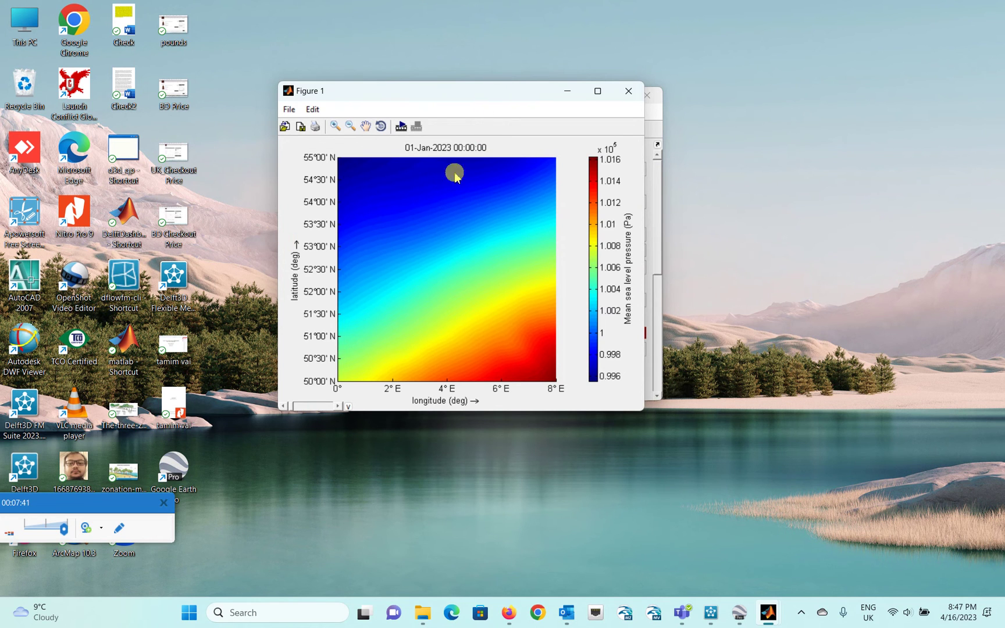
Step: Browse the pressure map's time steps, including 23-Jan-2023 17:00, 20-Jan-2023 15:00 and 31-Jan-2023 23:00, and return to the first one
click(315, 407)
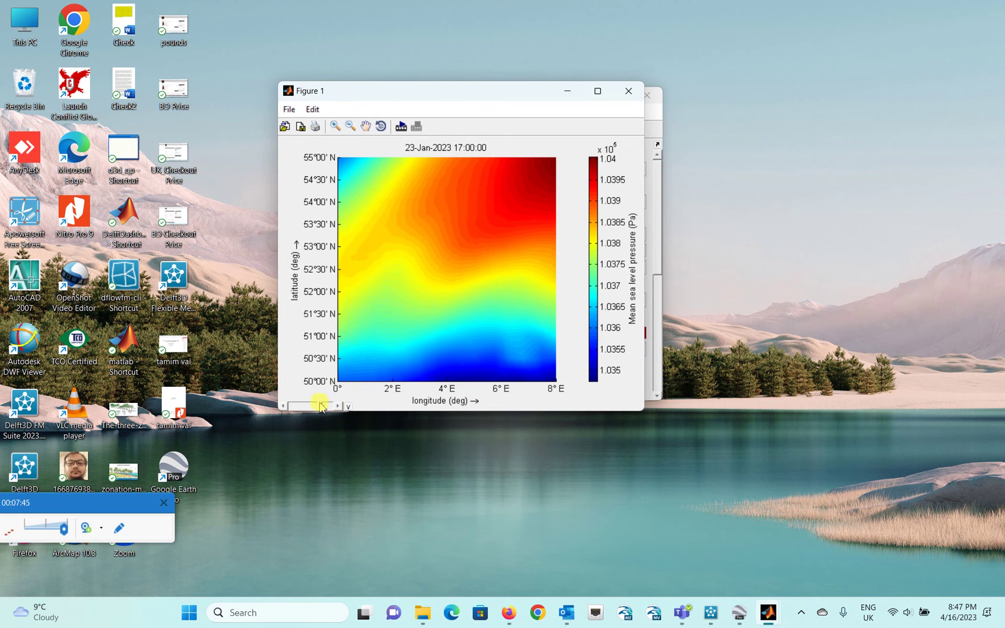
click(316, 407)
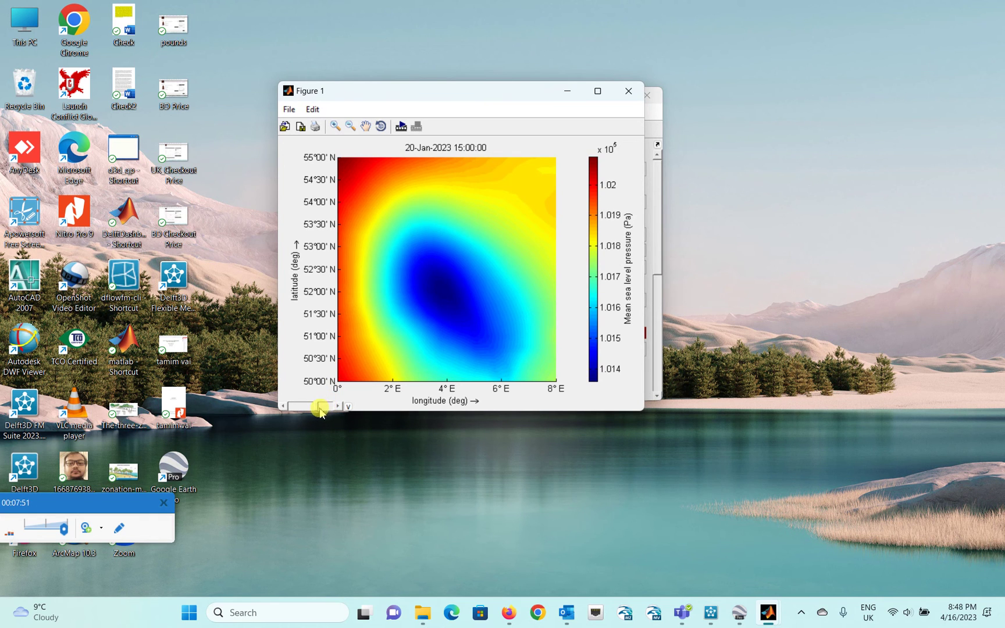
click(338, 406)
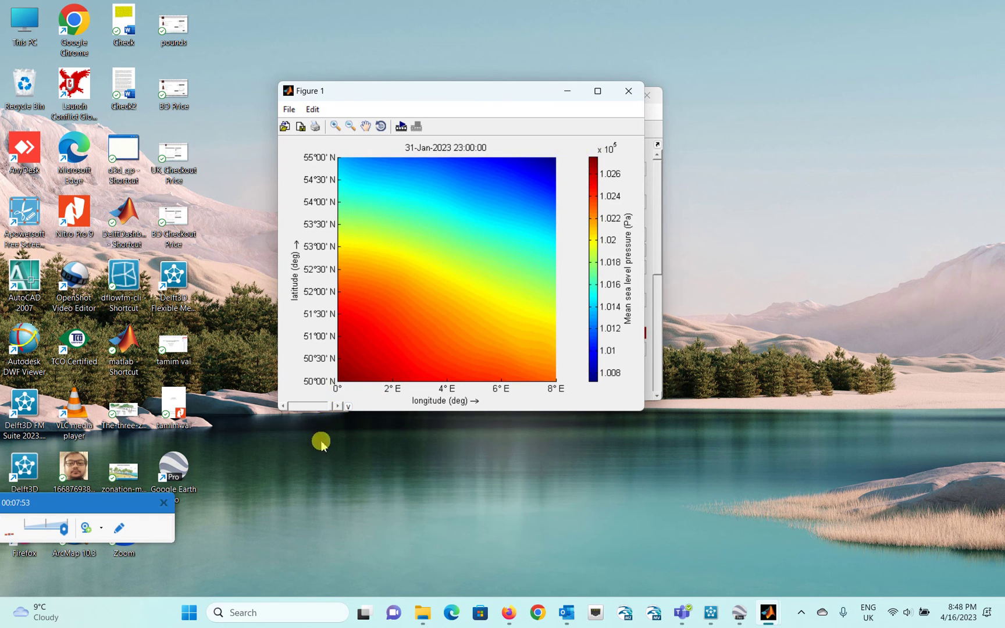
drag(330, 407, 260, 396)
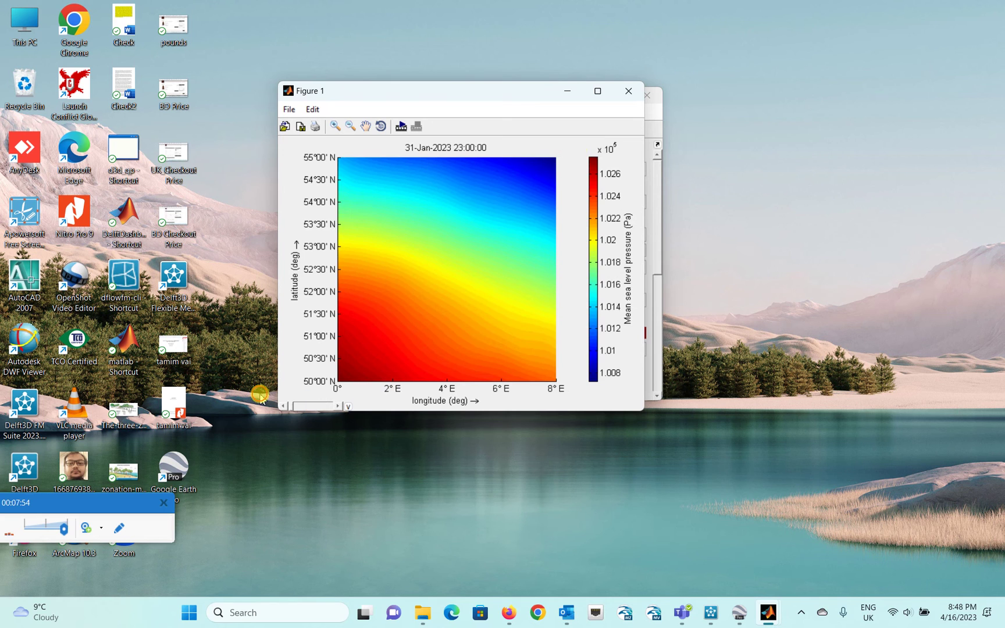
Step: Animate the mean sea level pressure map over steps 1:744, looping until stopped, watch it and close the figure
click(400, 126)
click(416, 315)
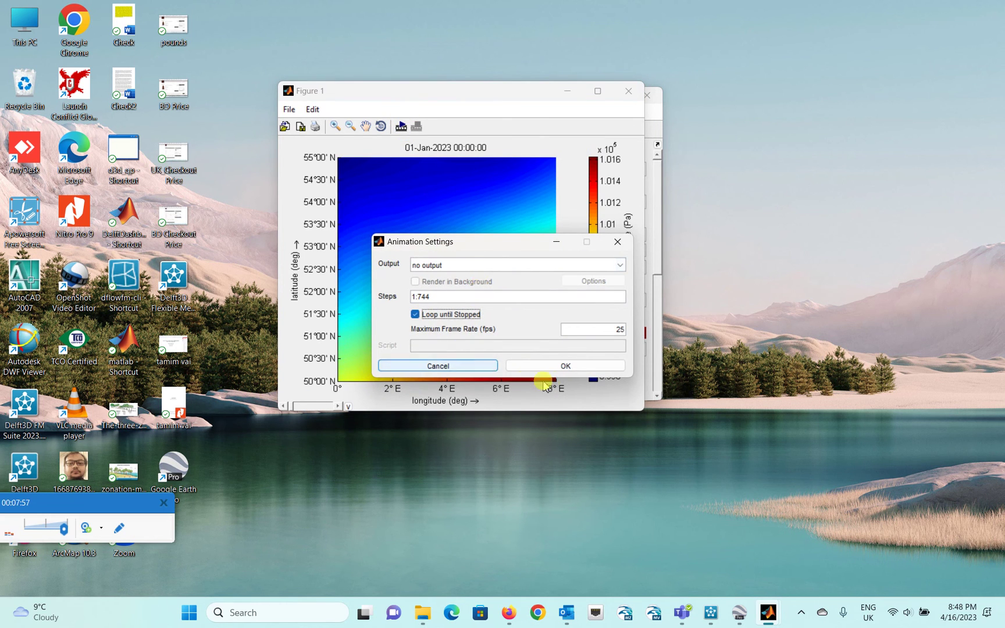
click(565, 366)
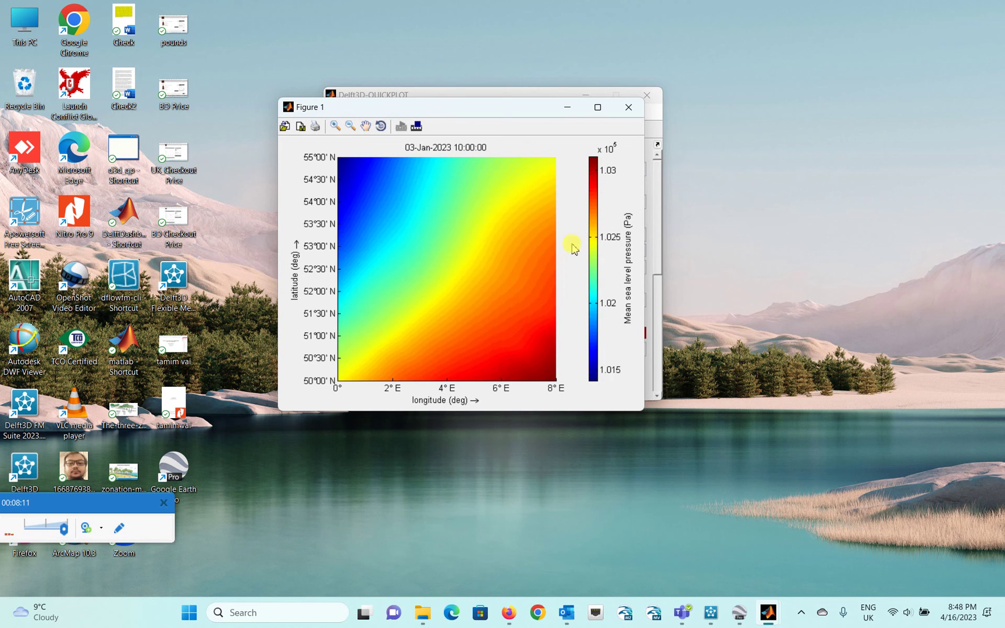
click(628, 107)
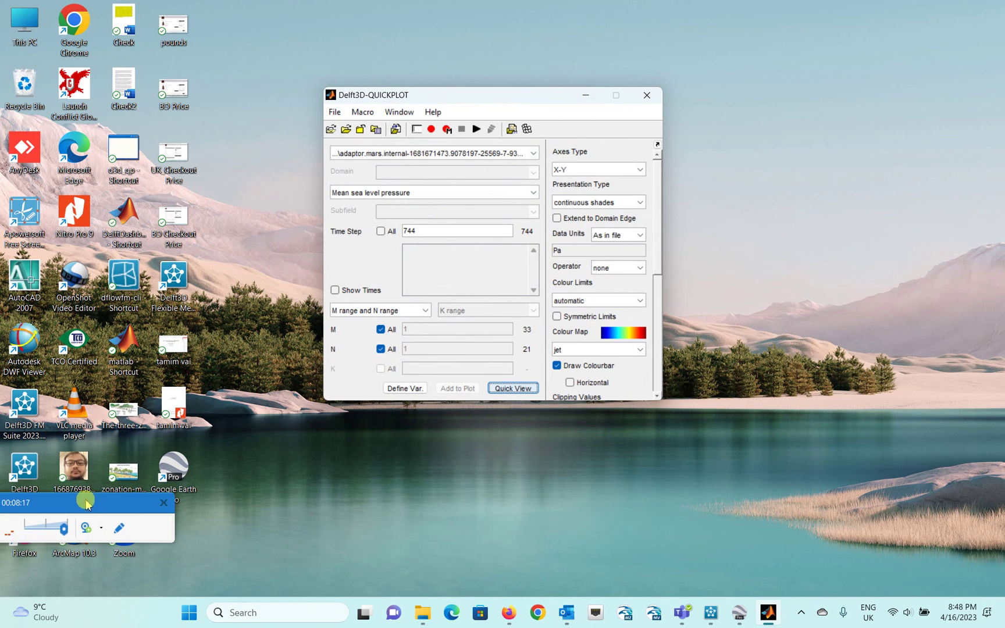
mouse_move(157, 545)
drag(157, 545, 149, 560)
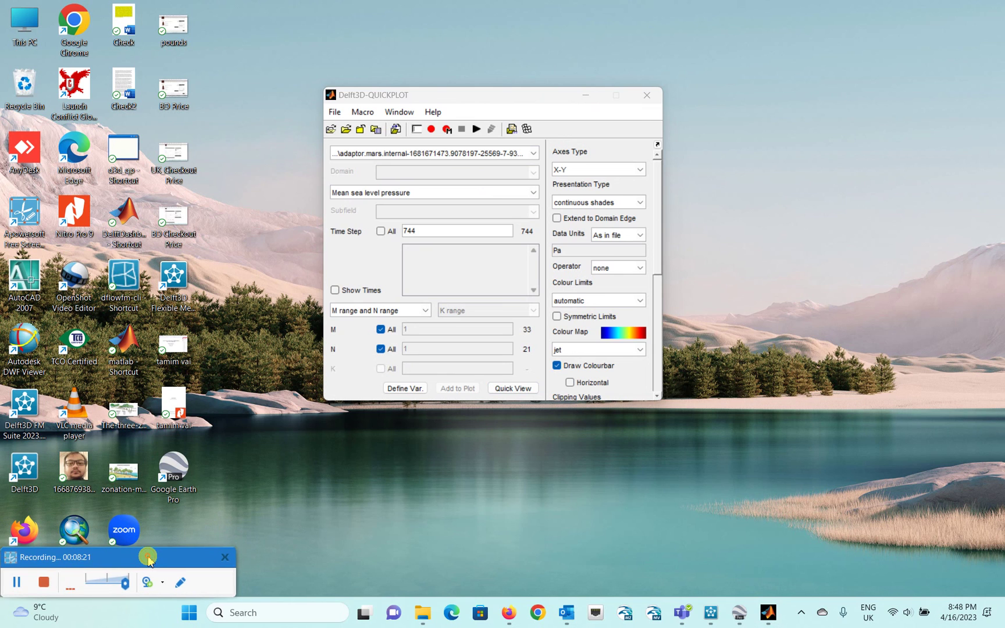